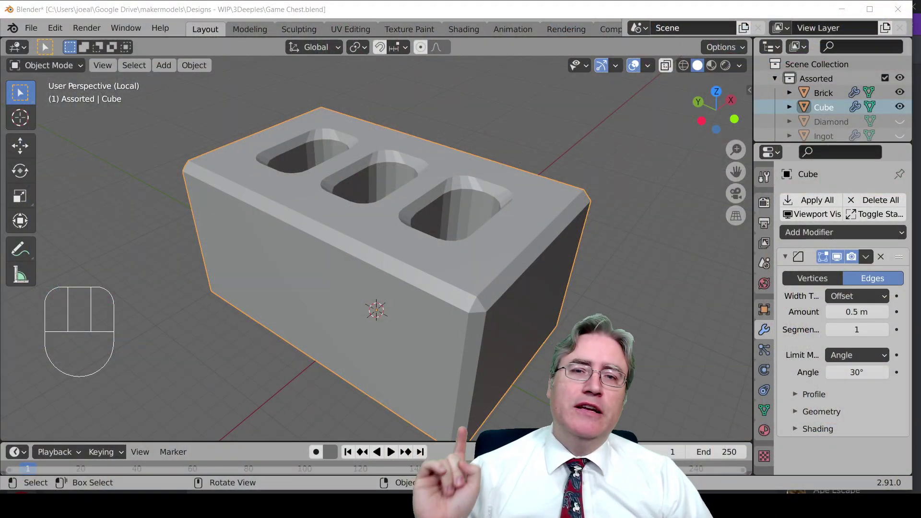
Enter Edit Mode and turn off the Bevel modifier's Display in viewport toggle.
middle_click_drag(274, 246, 304, 230)
scroll(350, 271, "up", 1)
scroll(479, 264, "down", 2)
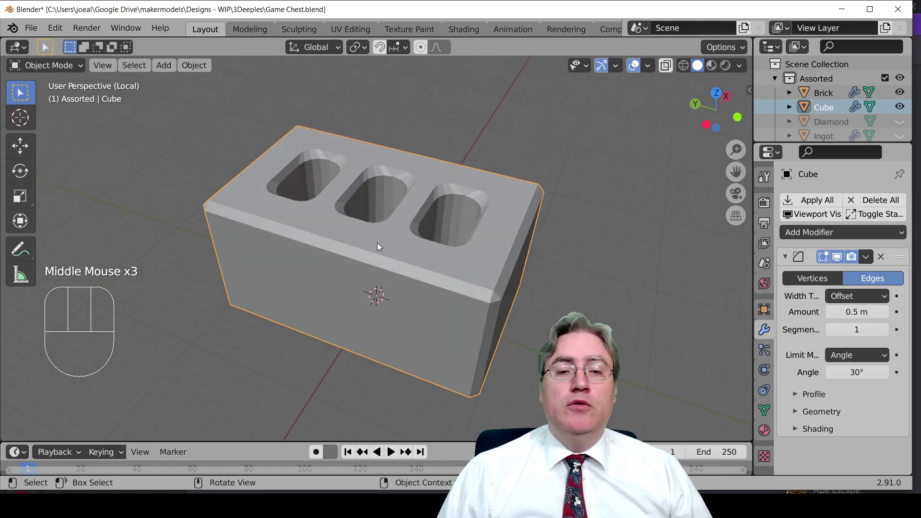
key("Tab")
middle_click_drag(378, 248, 210, 211)
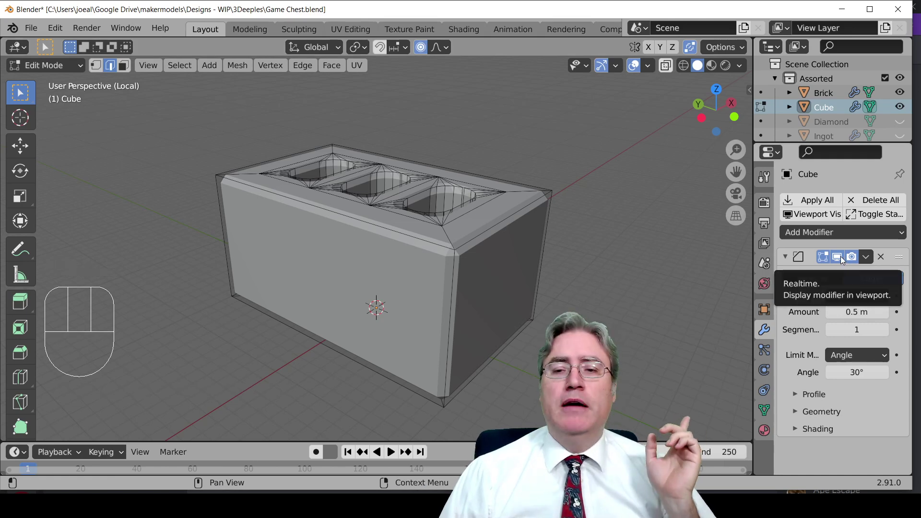
left_click(843, 259)
Inspect the sharp unbevelled holes in Vertex select, then return to Object Mode.
middle_click_drag(360, 229, 337, 224)
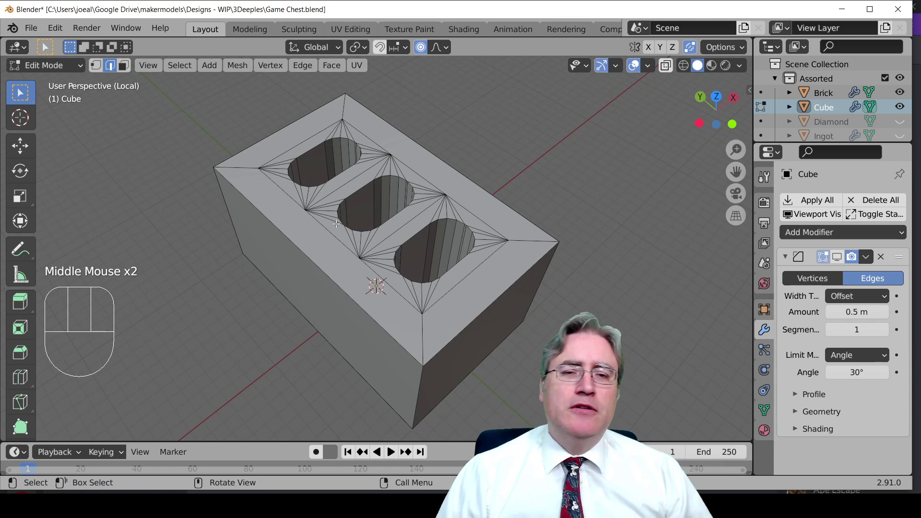
middle_click_drag(428, 203, 381, 209)
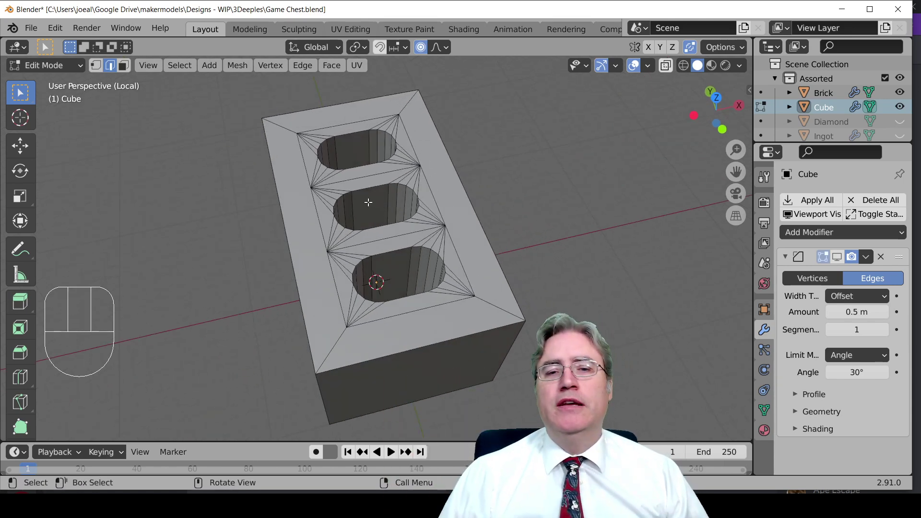
middle_click_drag(385, 204, 341, 192)
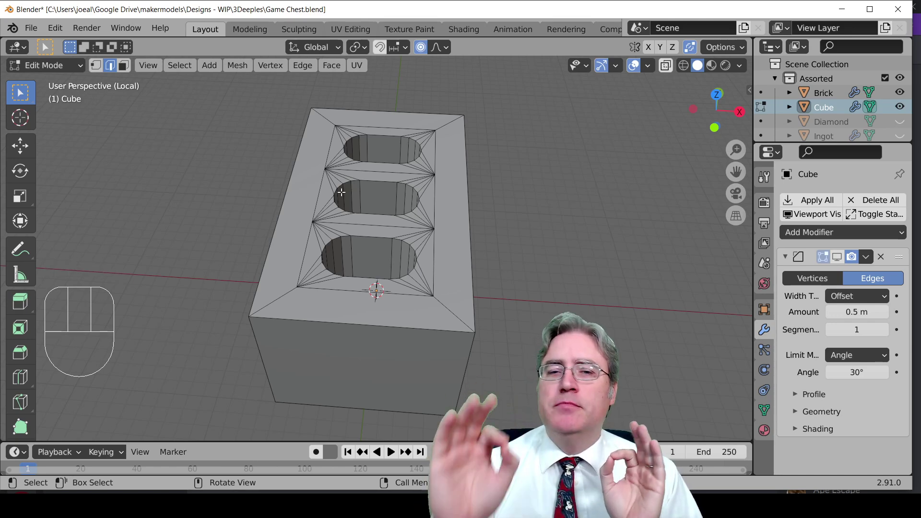
left_click(95, 65)
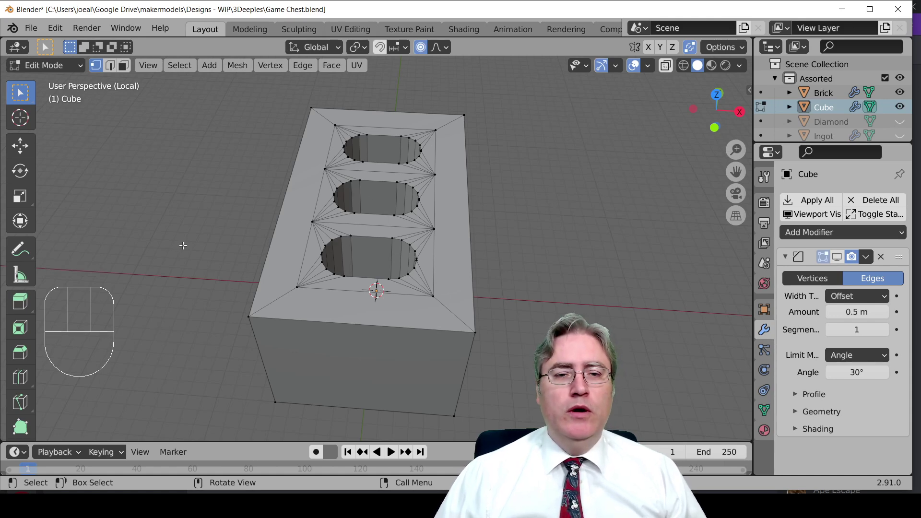
key("Tab")
Collapse the Bevel panel and add a Deform > Displace modifier using the RockSpeckles texture.
middle_click_drag(284, 226, 413, 243)
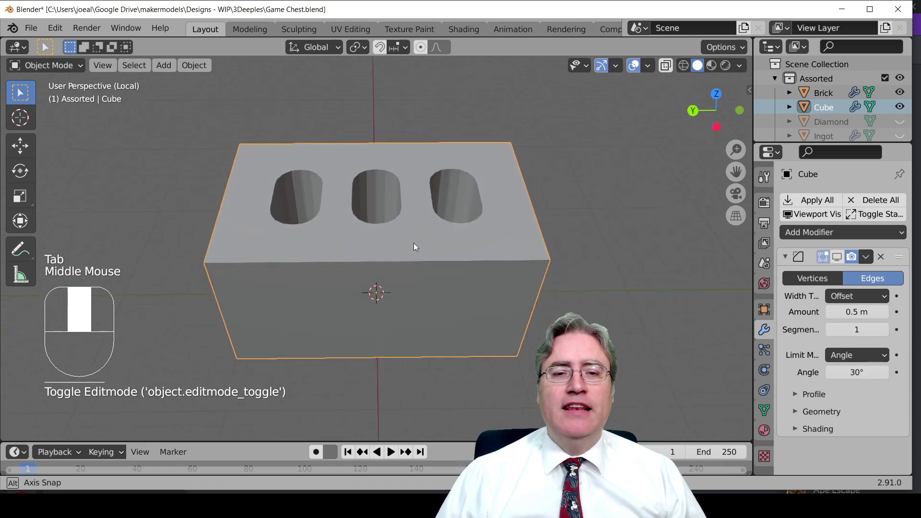
left_click(786, 257)
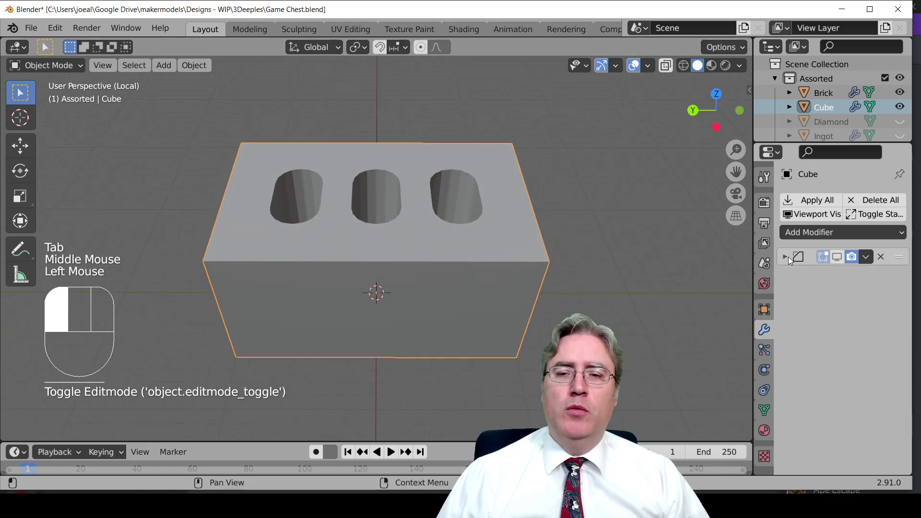
left_click(795, 232)
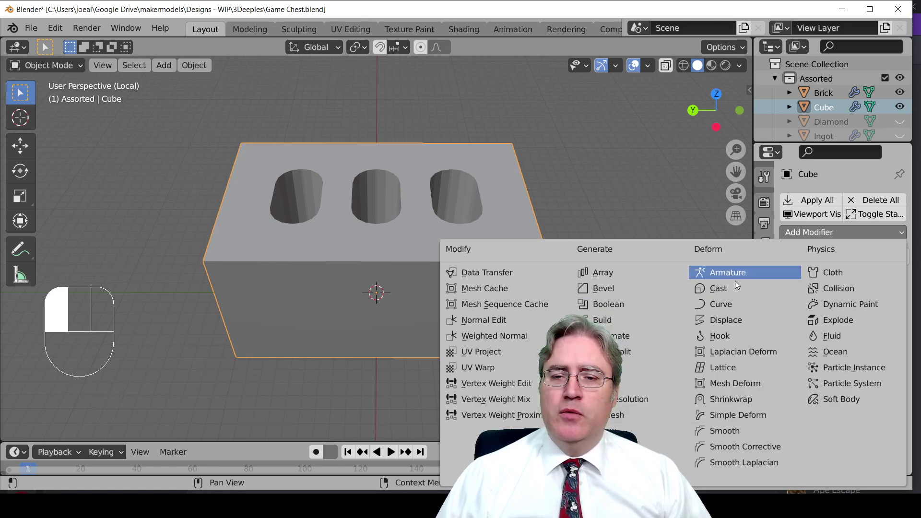
left_click(730, 320)
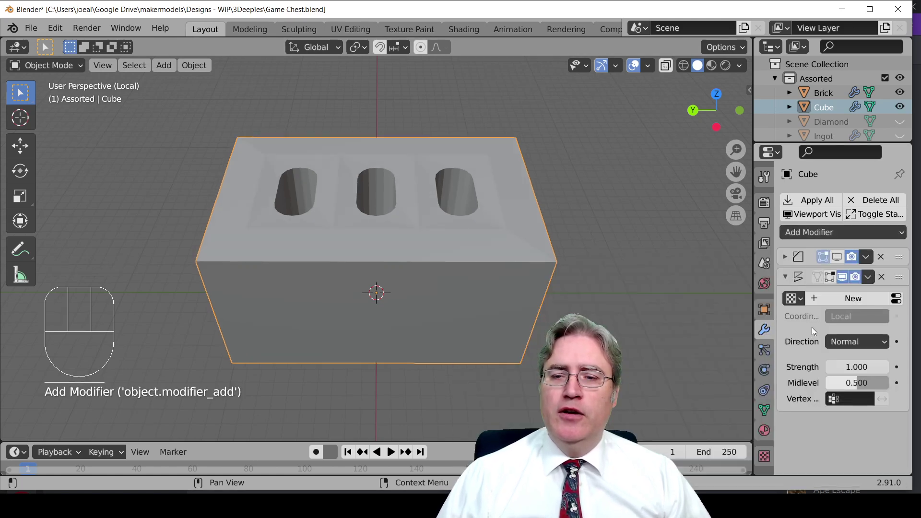
left_click(799, 301)
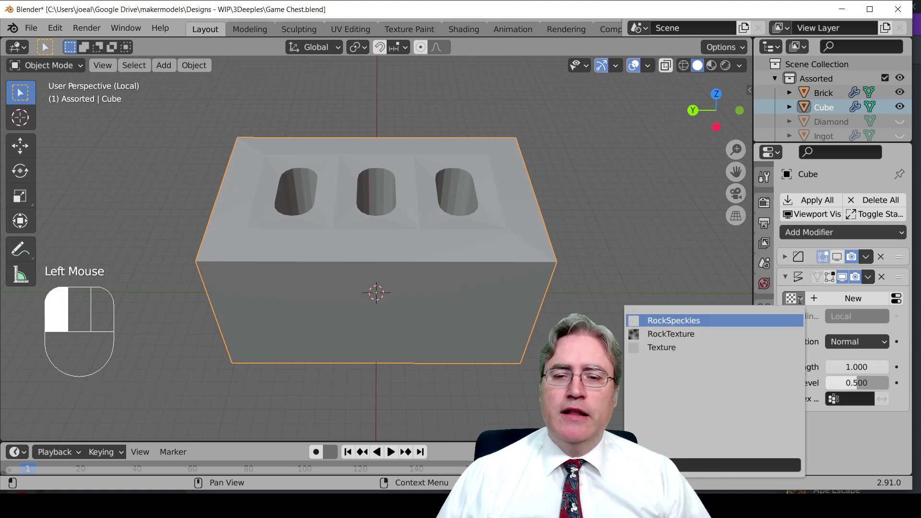
left_click(674, 320)
middle_click_drag(541, 304, 426, 216)
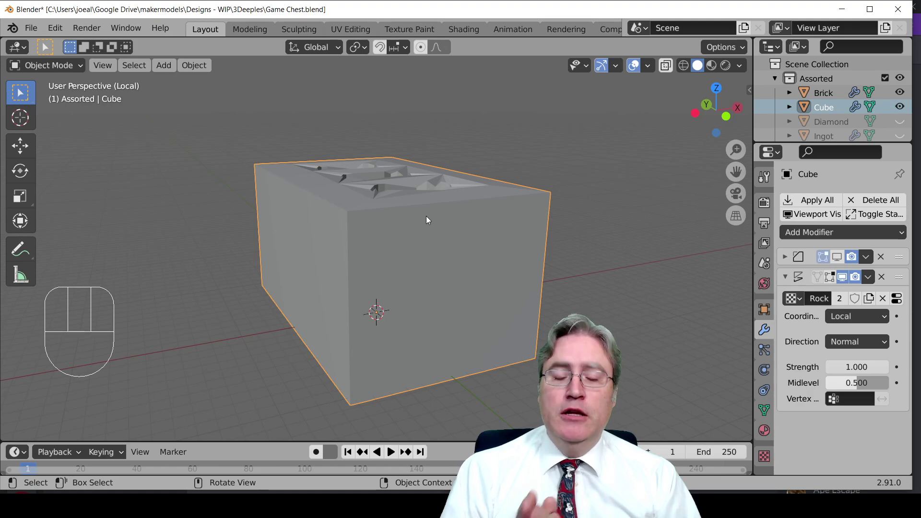
key("Tab")
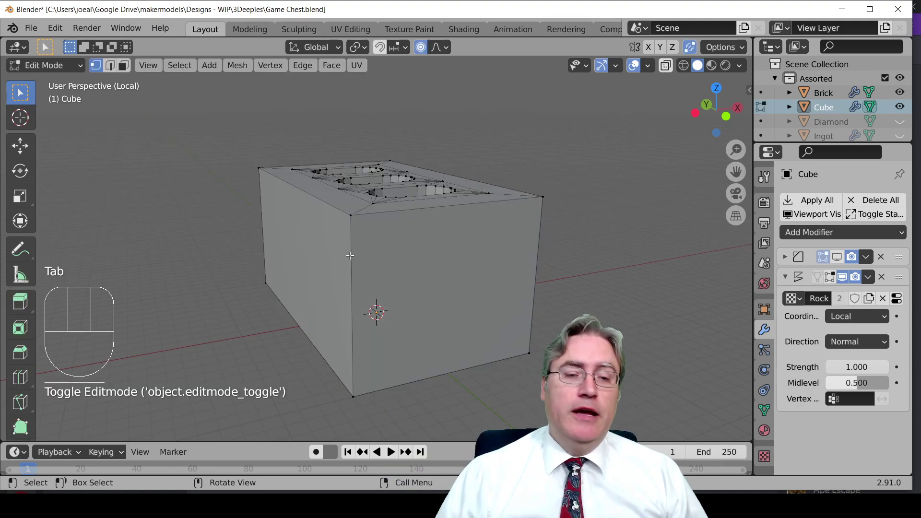
key("ctrl+r")
scroll(350, 277, "up", 11)
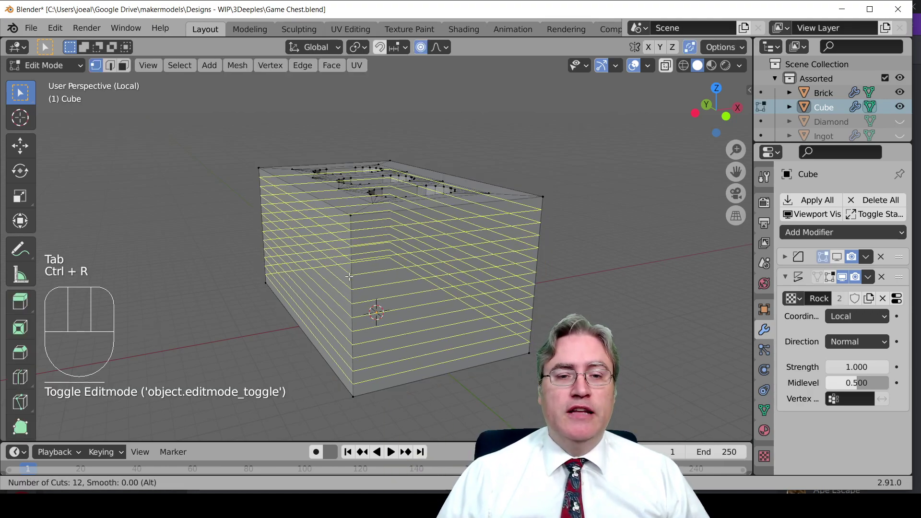
scroll(349, 277, "up", 3)
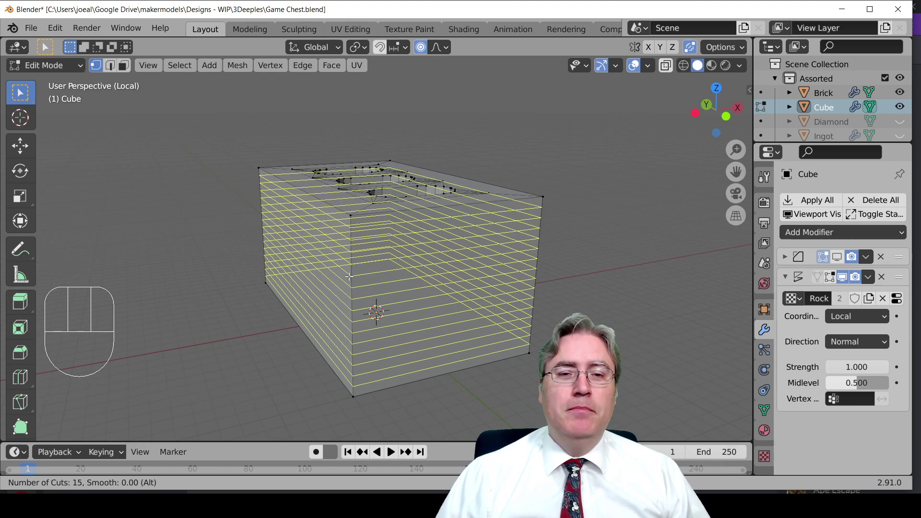
left_click(350, 277)
right_click(350, 277)
middle_click_drag(350, 277, 425, 263)
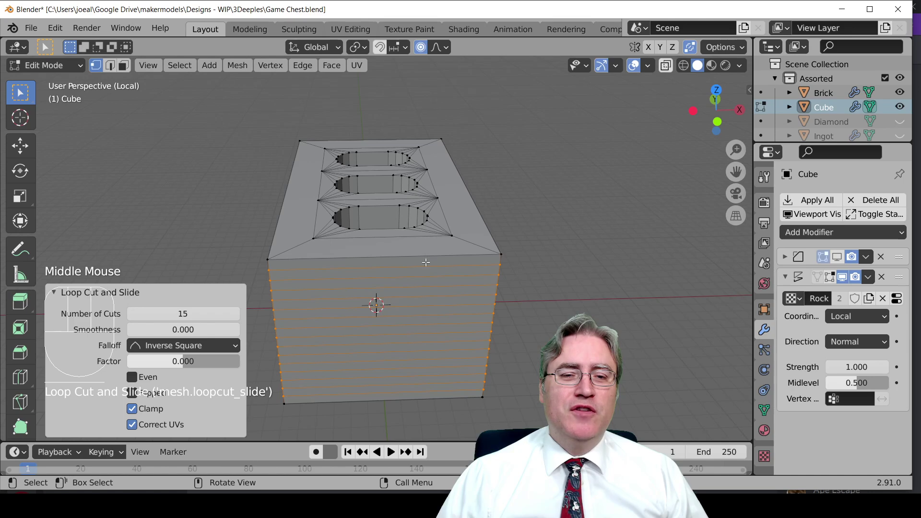
key("ctrl+r")
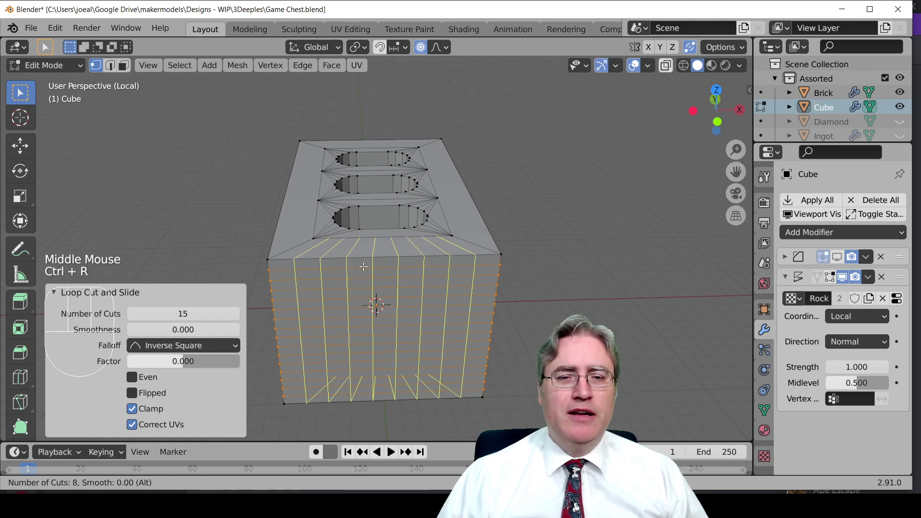
scroll(363, 266, "up", 2)
left_click(364, 267)
right_click(363, 266)
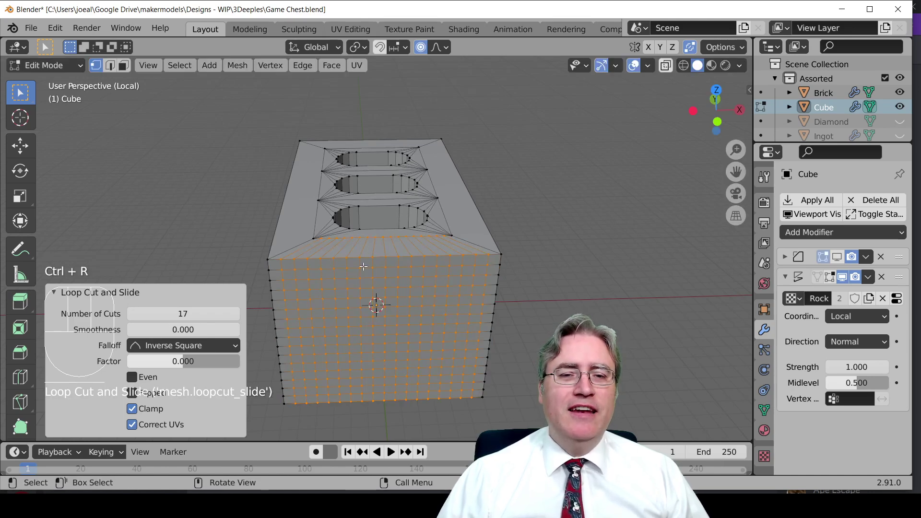
key("Tab")
middle_click_drag(409, 238, 454, 249)
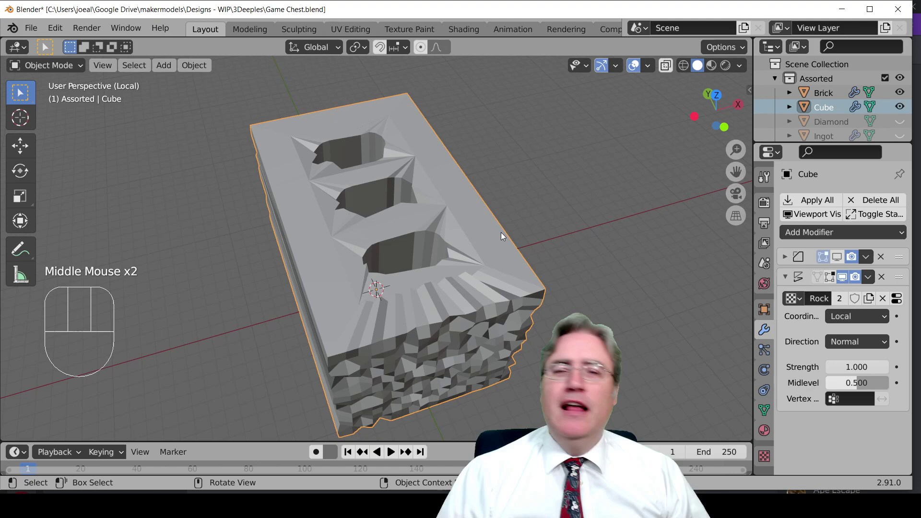
key("Tab")
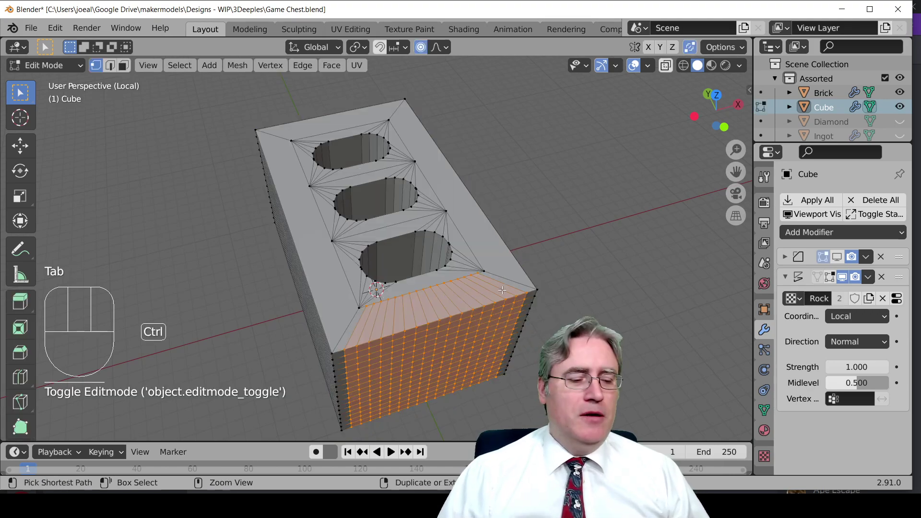
key("ctrl+z")
key("ctrl+z")
key("ctrl+z")
key("ctrl+z")
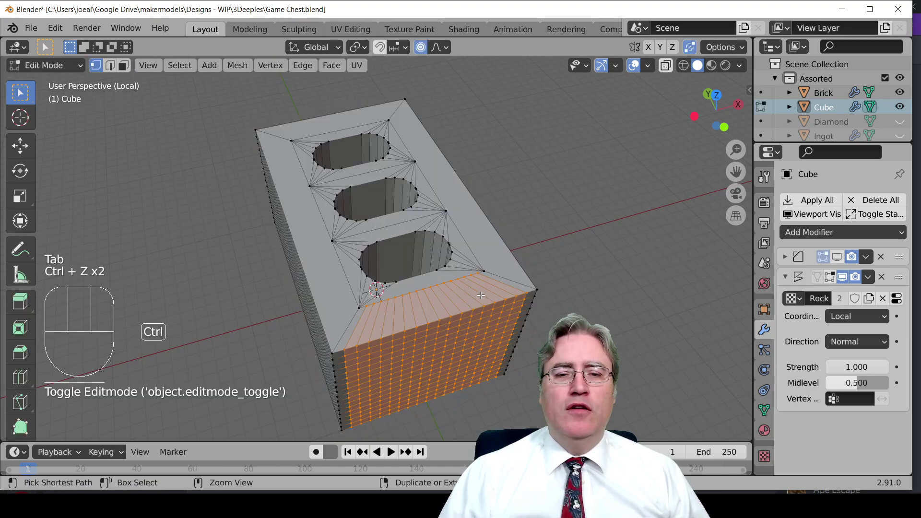
scroll(468, 310, "up", 1)
middle_click_drag(468, 309, 518, 257)
key("Tab")
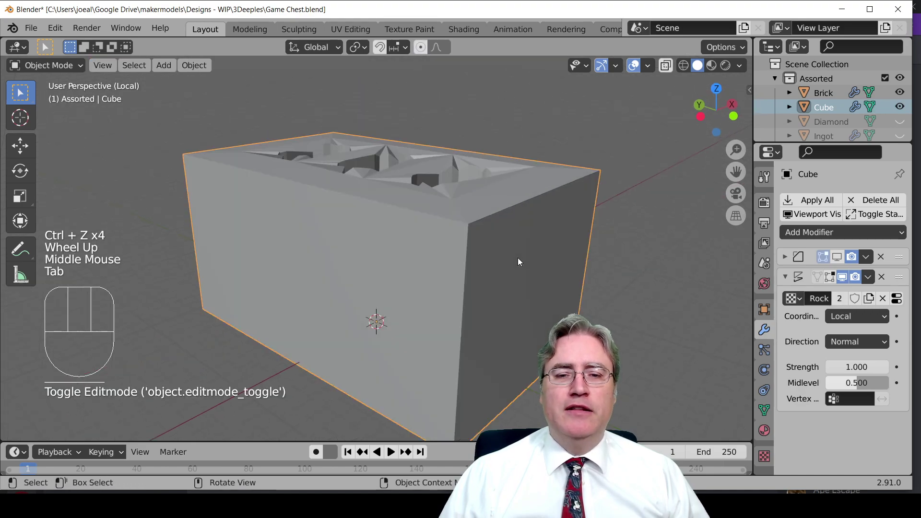
left_click(882, 277)
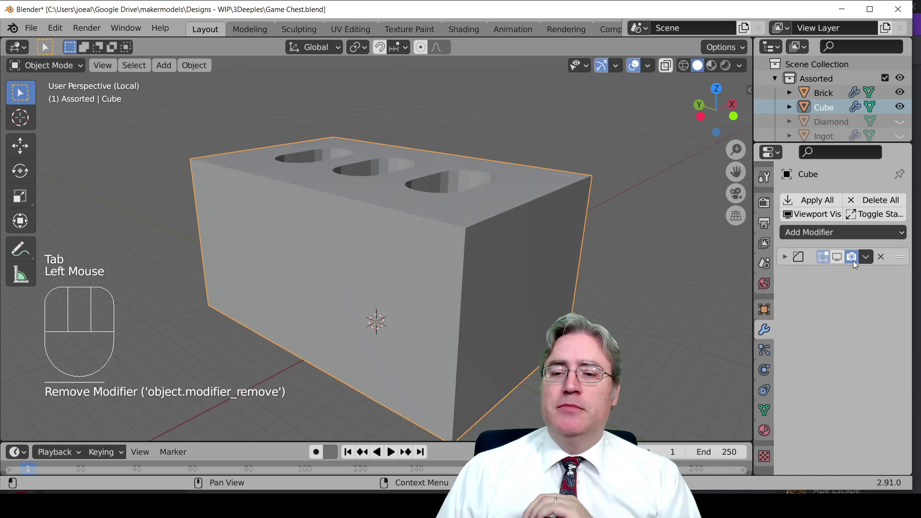
left_click(810, 231)
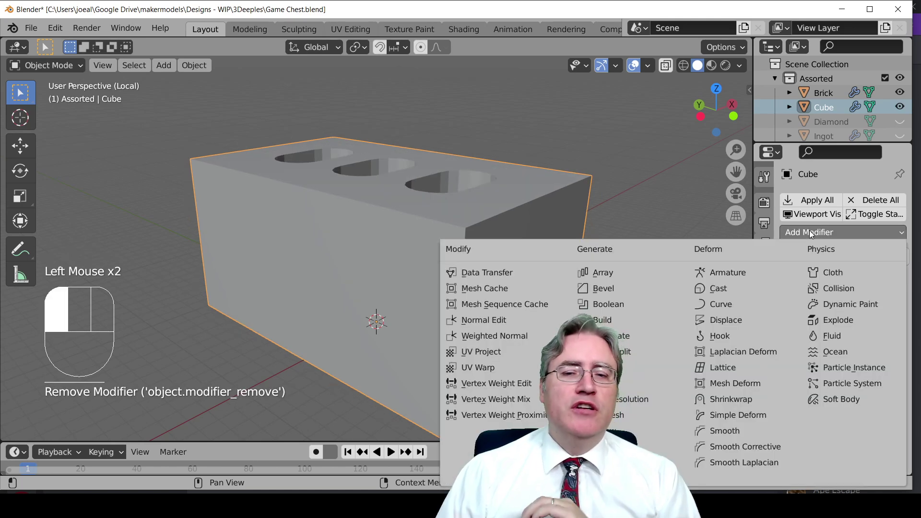
left_click(623, 417)
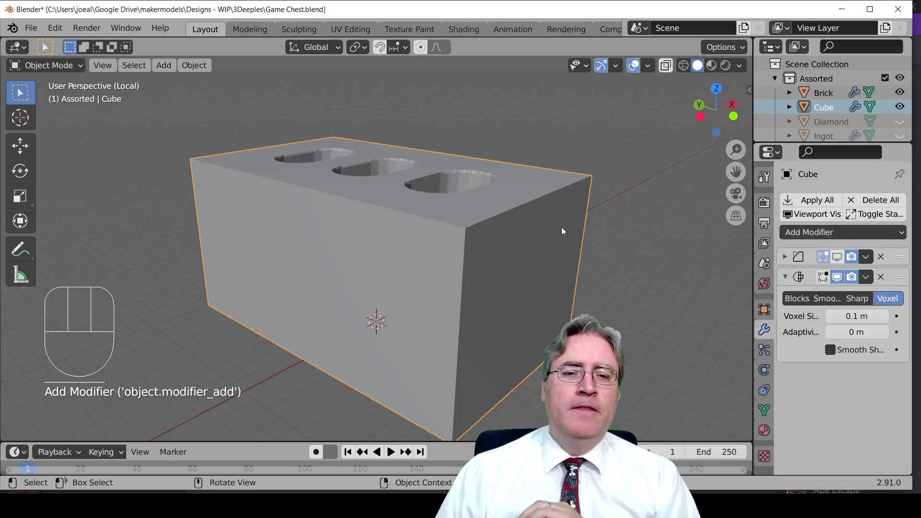
middle_click_drag(561, 226, 502, 249)
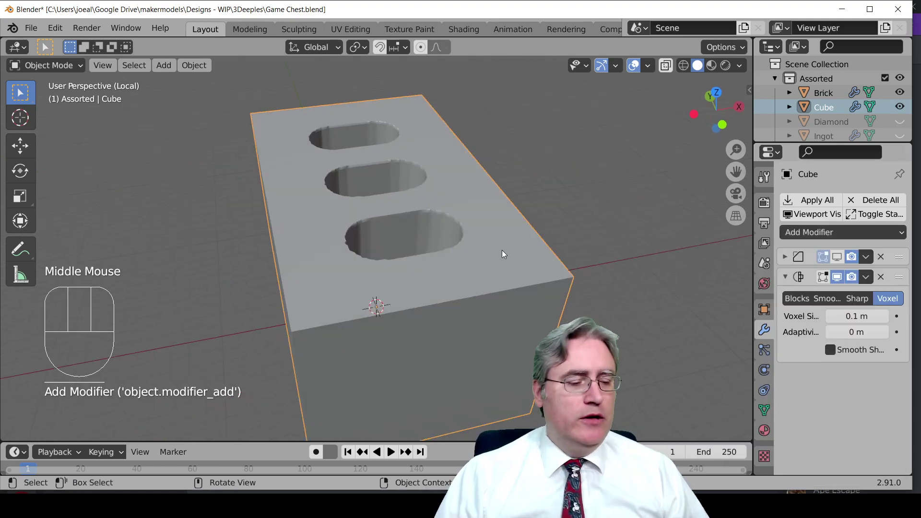
key("z")
left_click(404, 249)
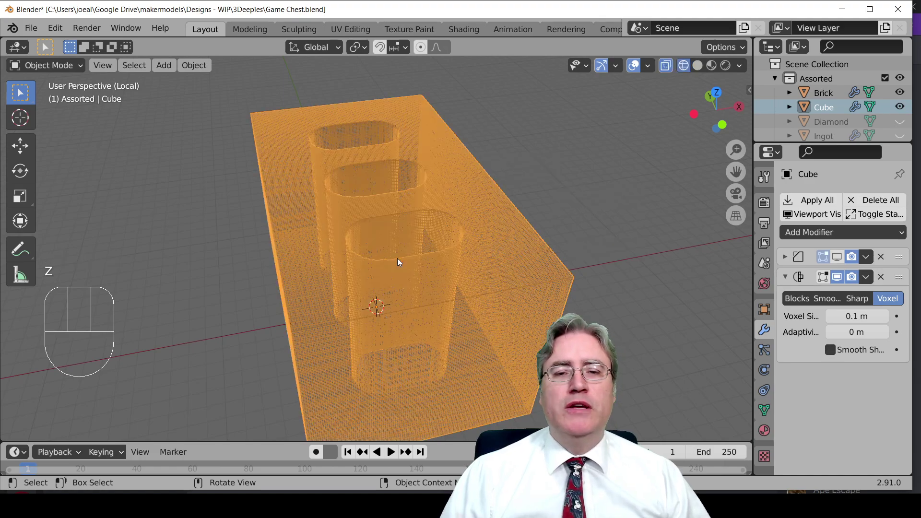
mouse_move(397, 258)
middle_mouse_down()
mouse_move(455, 241)
mouse_move(398, 249)
middle_mouse_up()
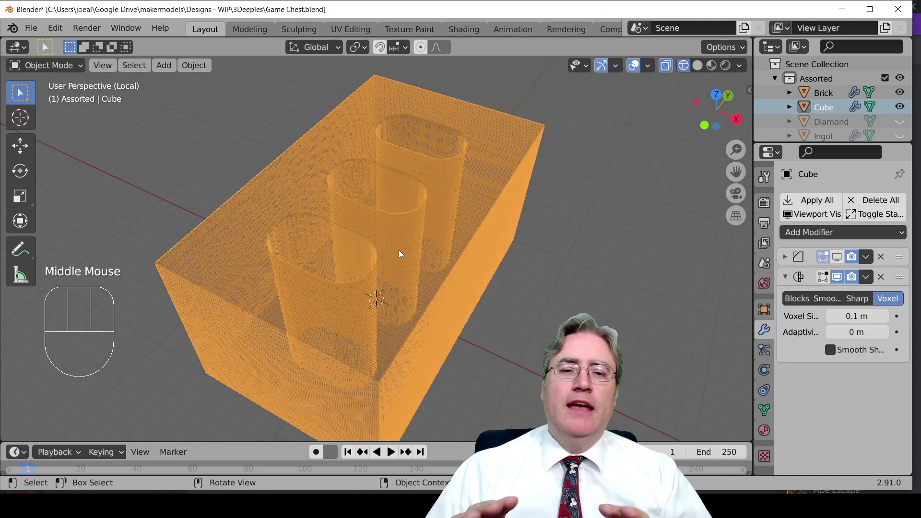
scroll(394, 255, "up", 6)
scroll(394, 256, "down", 3)
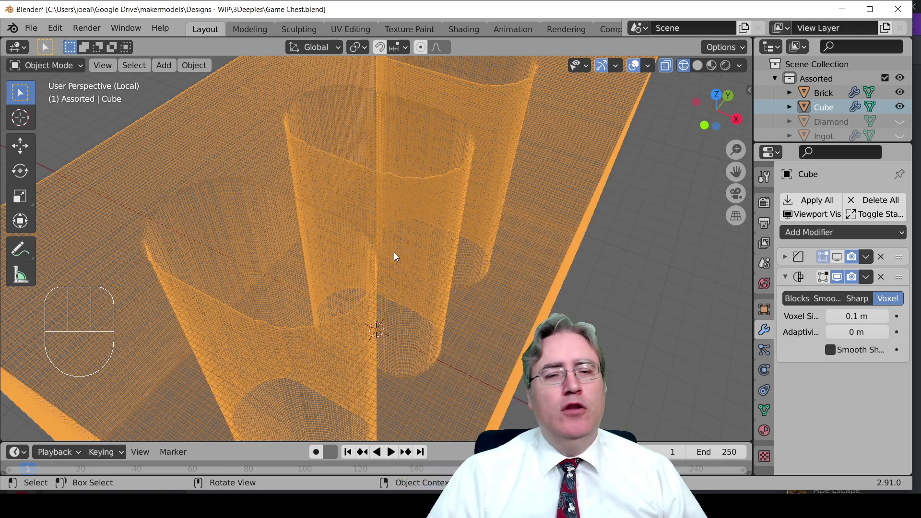
key("z")
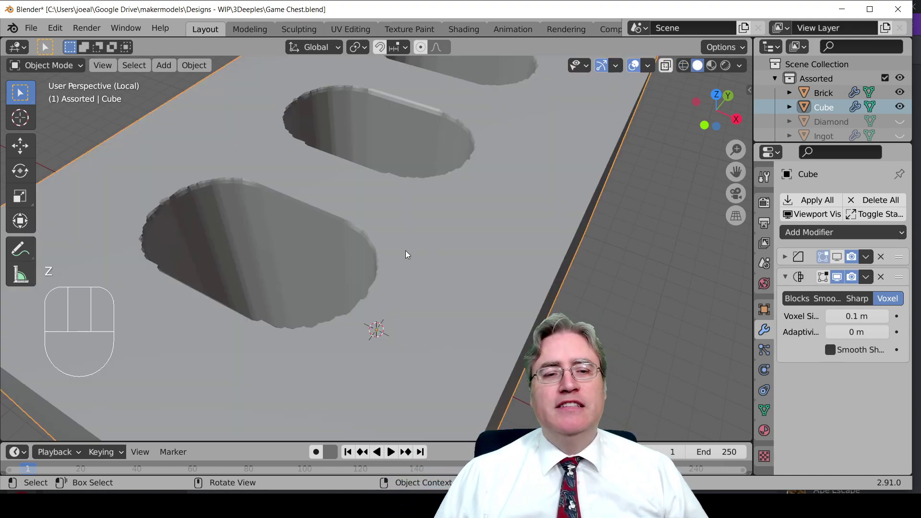
mouse_move(405, 255)
middle_mouse_down()
mouse_move(331, 271)
mouse_move(345, 274)
middle_mouse_up()
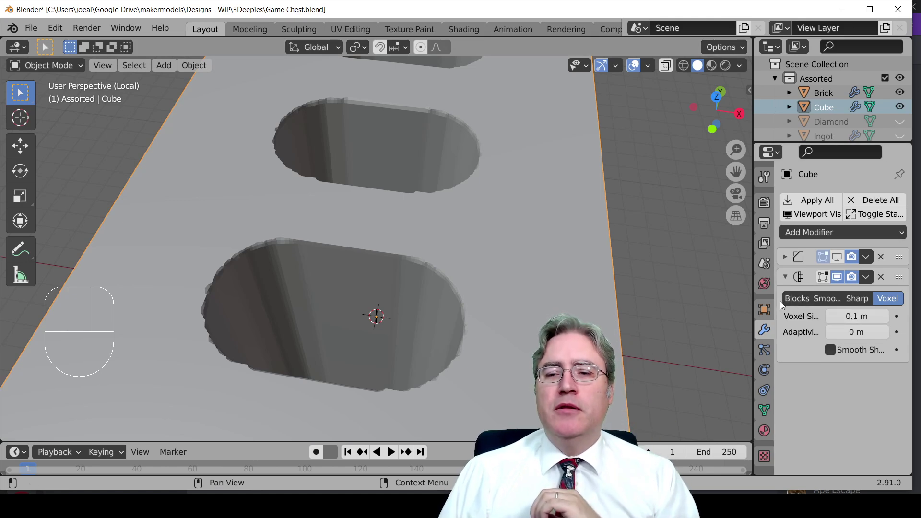
Widen the properties panel and set the Remesh mode to Blocks.
left_click_drag(780, 302, 657, 299)
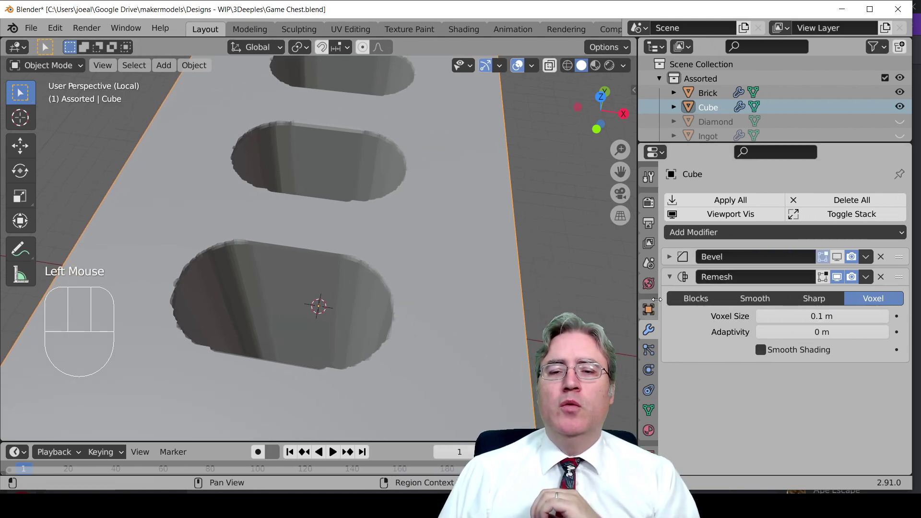
left_click(685, 296)
scroll(421, 290, "down", 4)
middle_click_drag(421, 290, 457, 227)
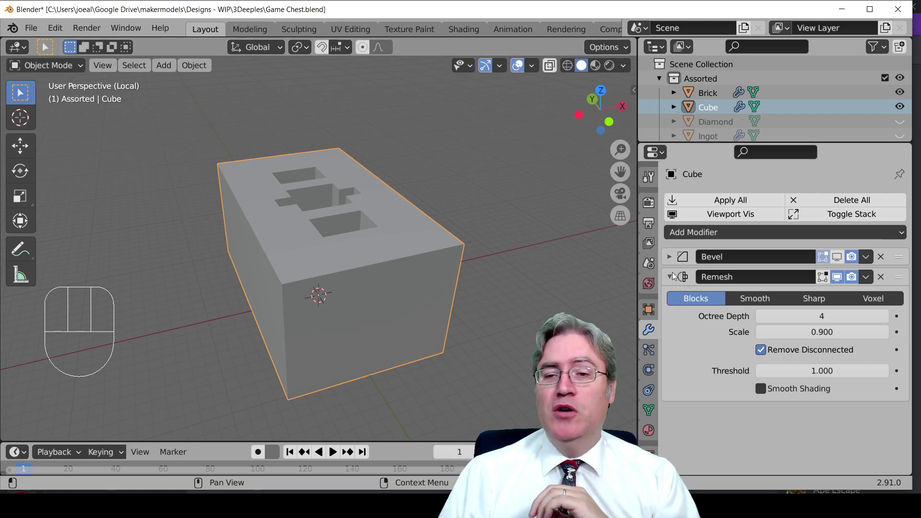
Switch Remesh to Smooth and check the result in wireframe, then solid shading.
left_click(751, 294)
middle_click_drag(397, 183, 357, 209)
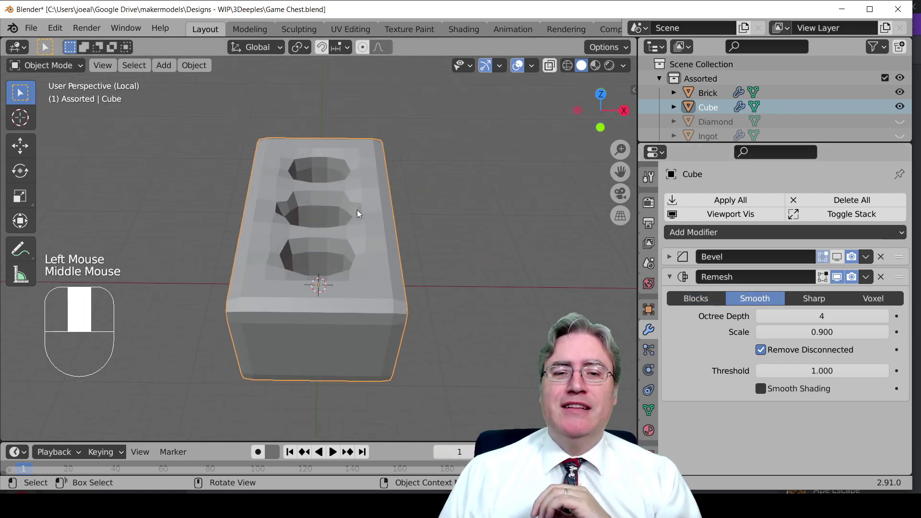
scroll(364, 226, "up", 2)
key("z")
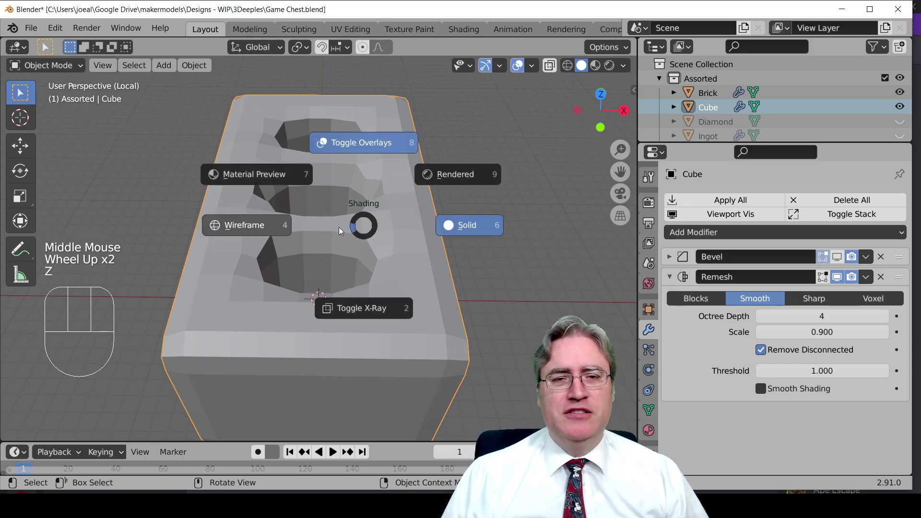
left_click(221, 227)
middle_click_drag(222, 227, 249, 244)
key("z")
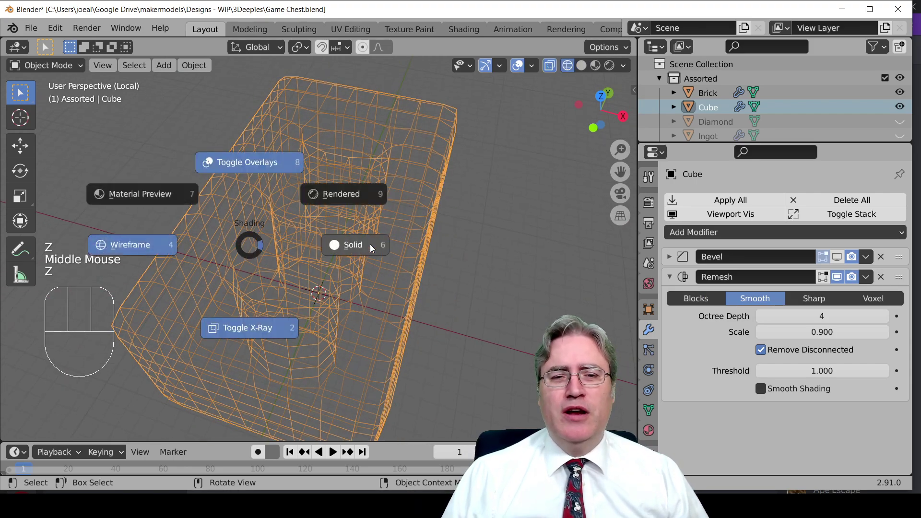
left_click(370, 246)
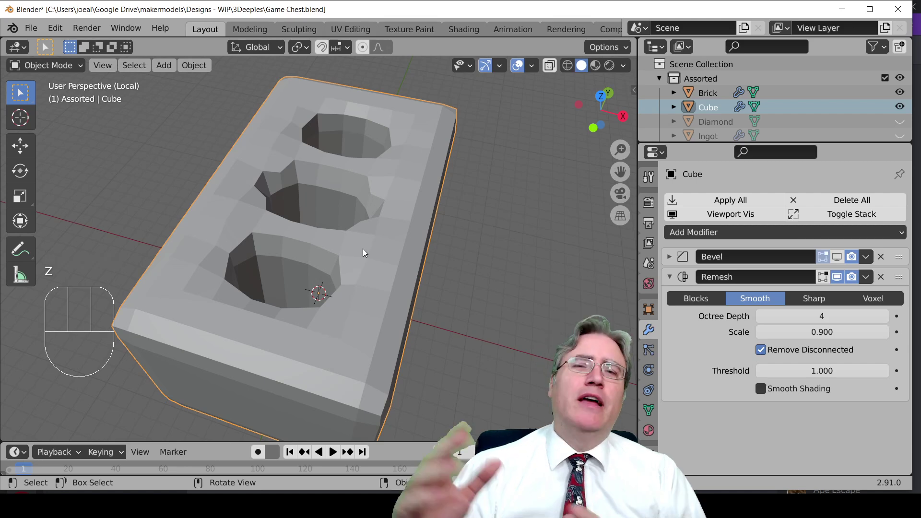
Try Voxel, then settle on Sharp remesh mode, checking it in wireframe and solid.
left_click(870, 301)
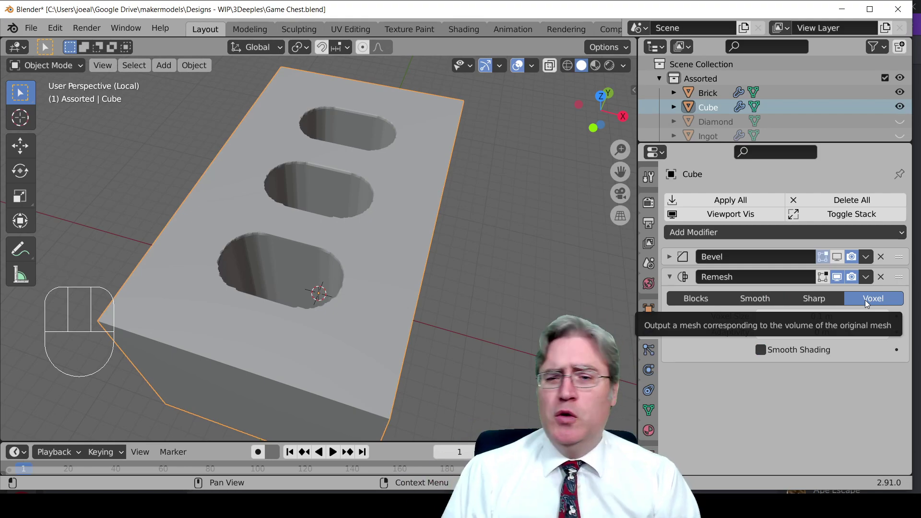
left_click(809, 300)
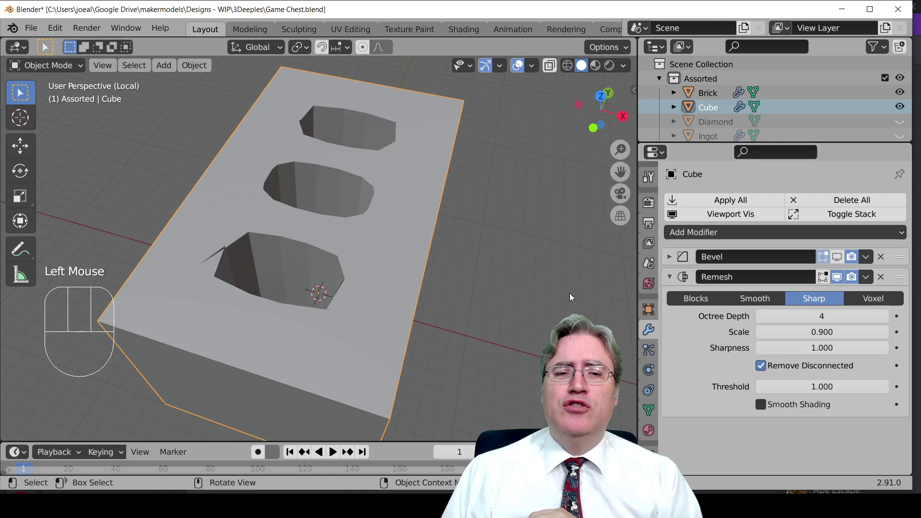
key("z")
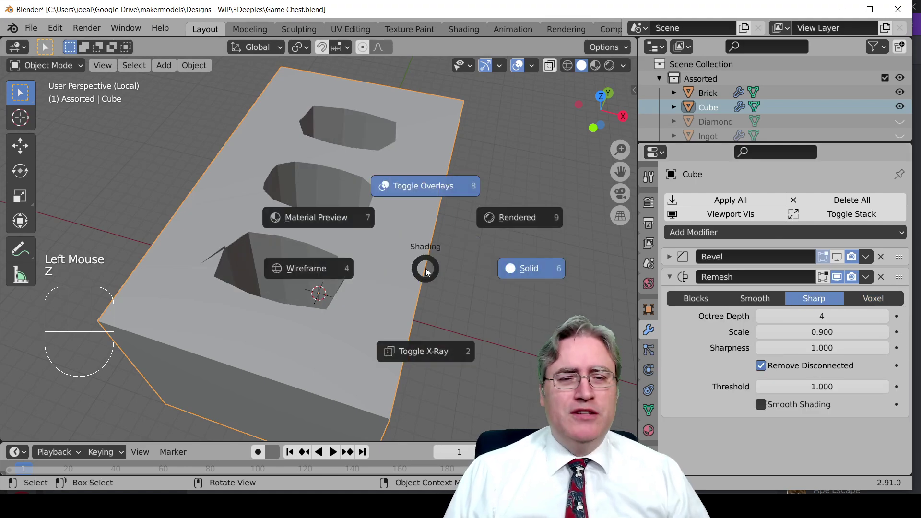
left_click(324, 261)
middle_click_drag(272, 267, 441, 252)
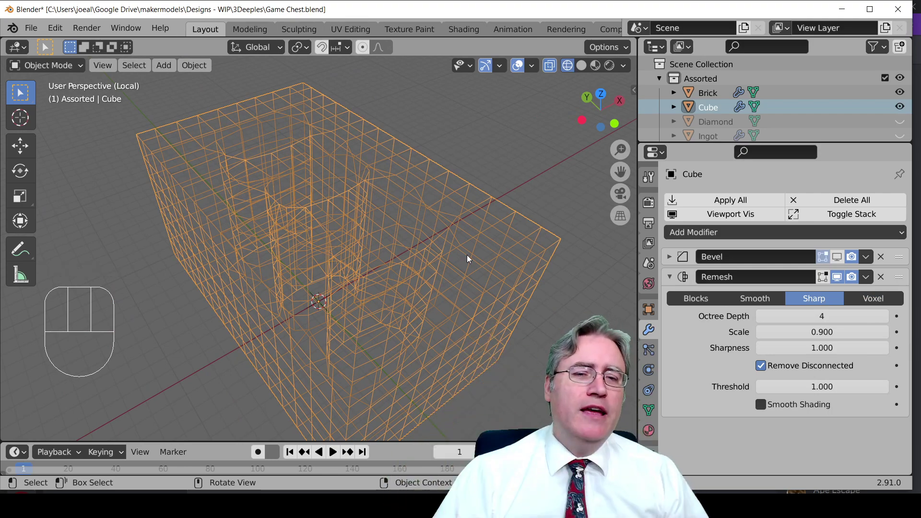
key("z")
left_click(579, 255)
Inspect the faceted Sharp-remeshed holes up close, briefly toggling Edit Mode.
middle_click_drag(505, 235, 451, 249)
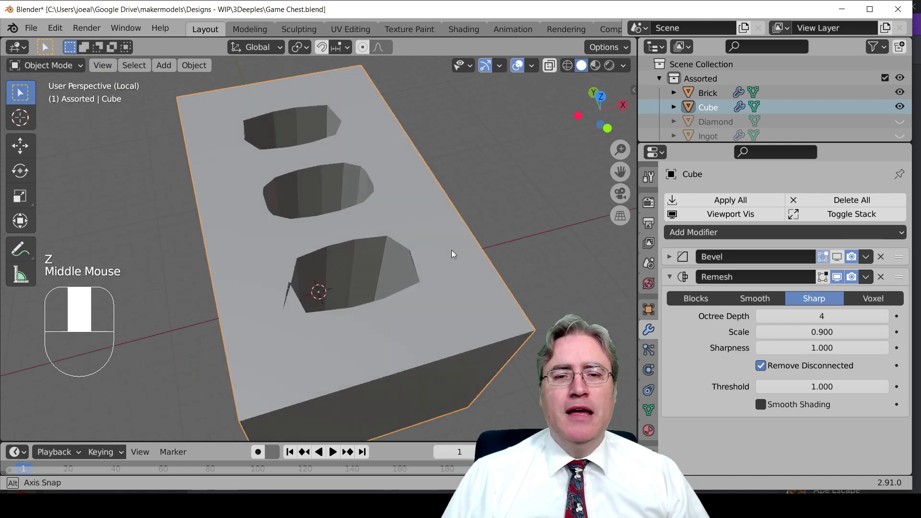
scroll(422, 269, "up", 2)
middle_click_drag(406, 284, 288, 286)
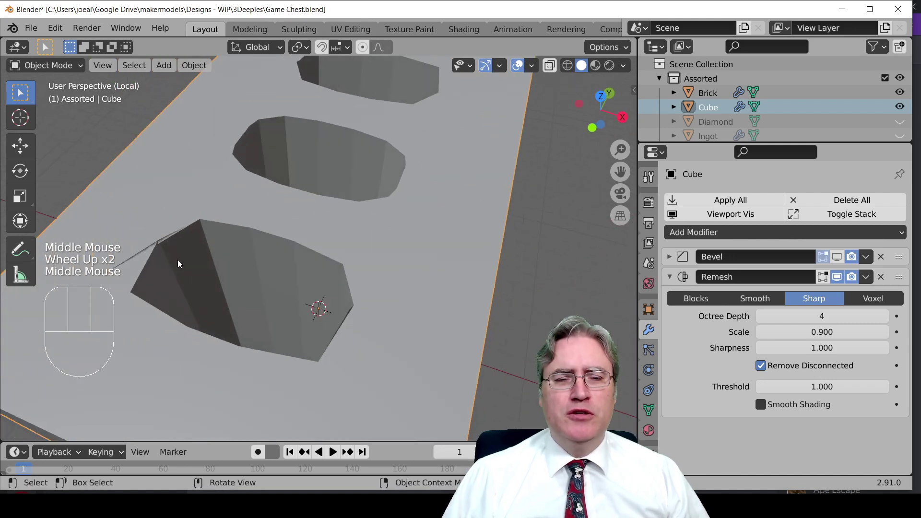
key("Tab")
middle_click_drag(178, 260, 152, 248)
key("Tab")
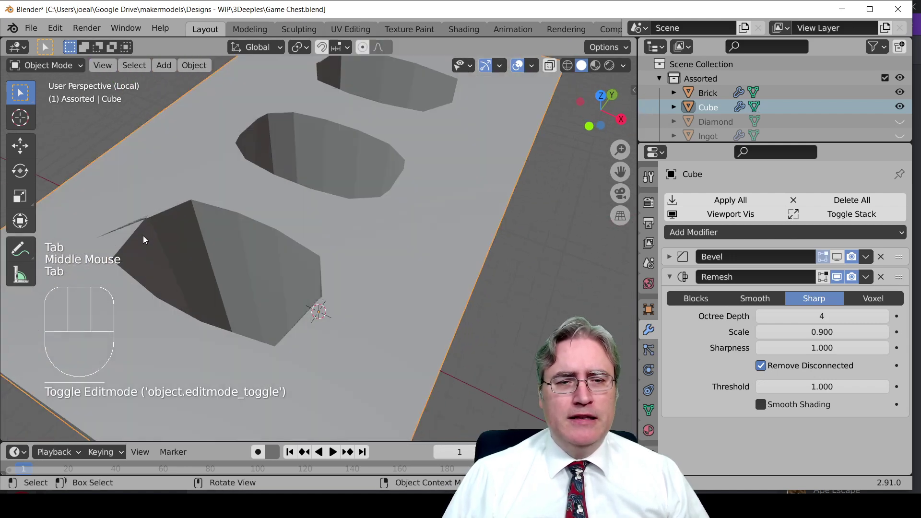
key("Tab")
key("Tab")
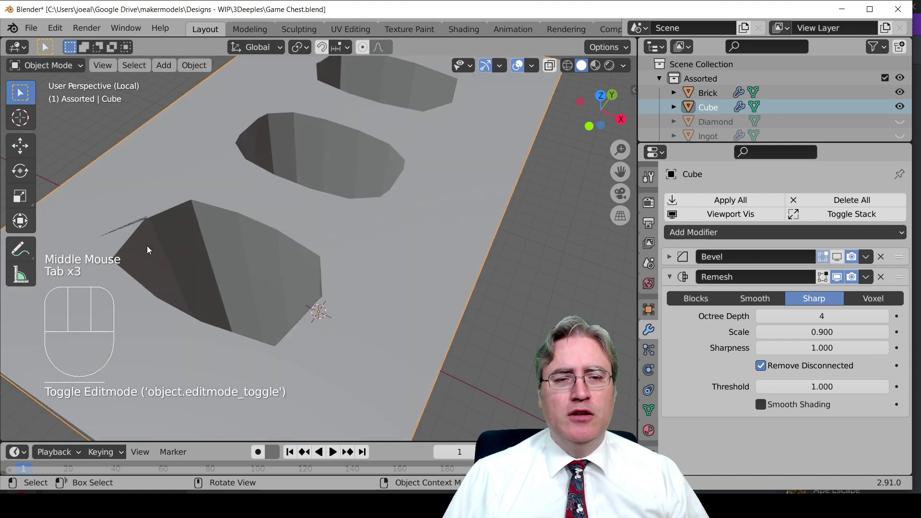
scroll(185, 274, "down", 3)
middle_click_drag(186, 275, 288, 272)
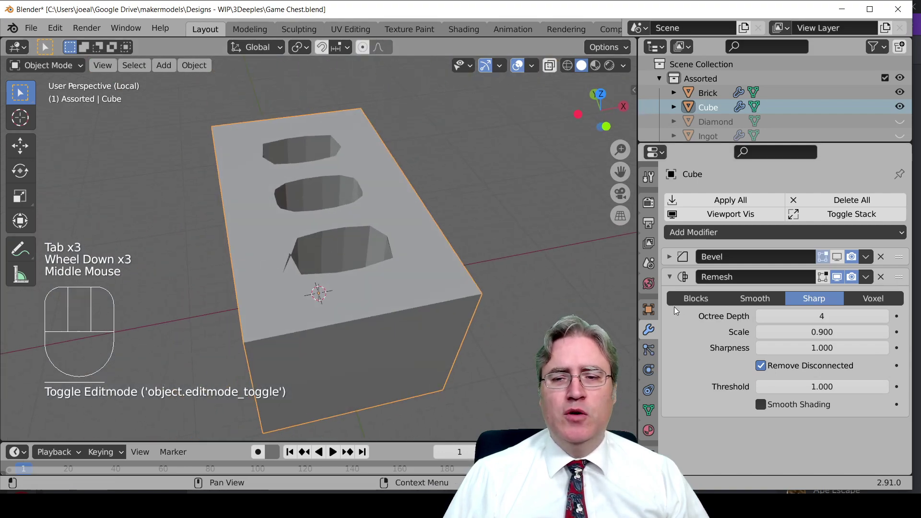
Return Remesh to Voxel mode and preview a coarse 1 m voxel size in wireframe.
left_click(868, 298)
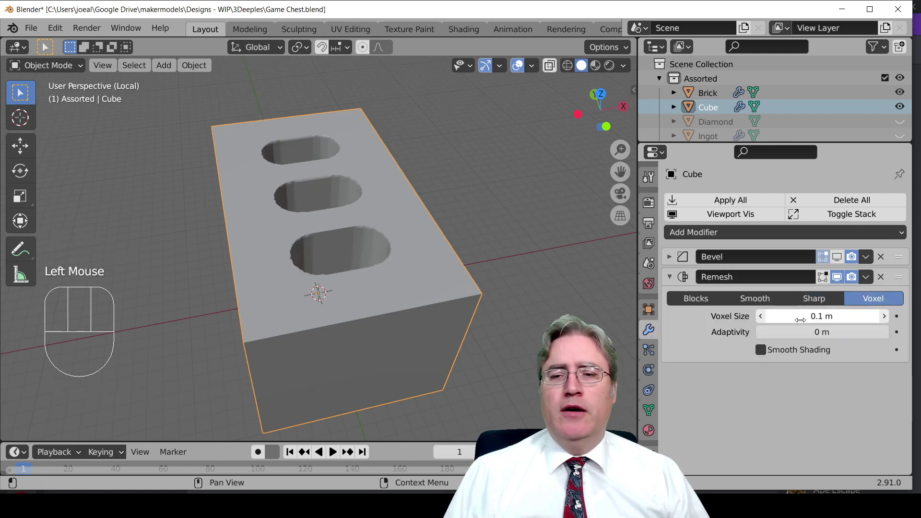
key("z")
left_click(442, 295)
left_click_drag(816, 316, 821, 317)
scroll(505, 338, "up", 2)
middle_click_drag(505, 338, 470, 338)
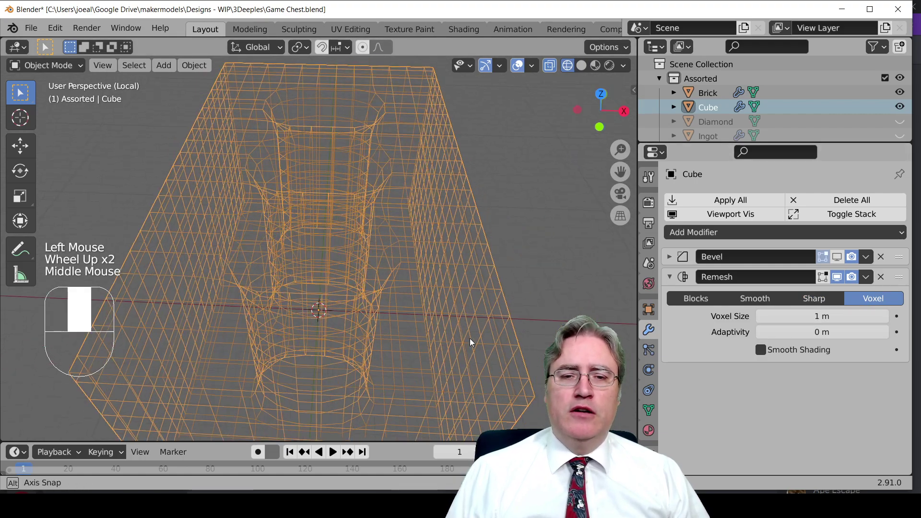
key("z")
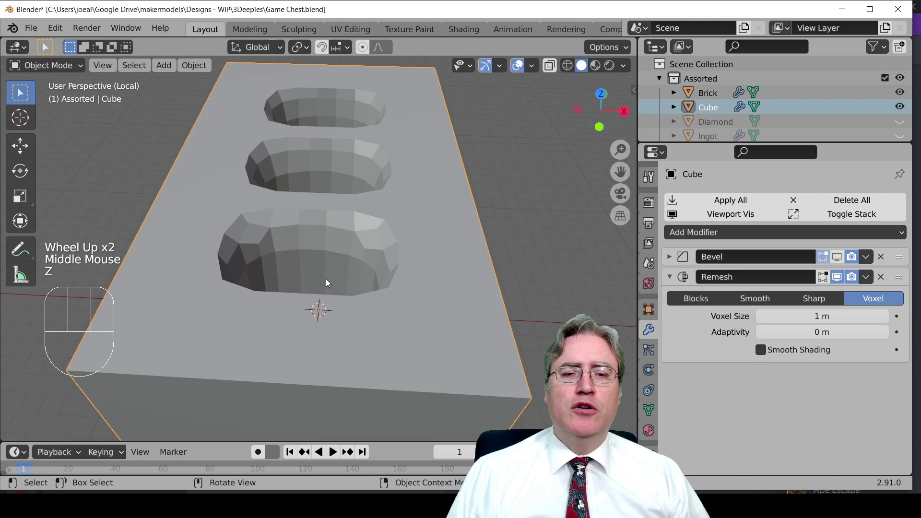
key("z")
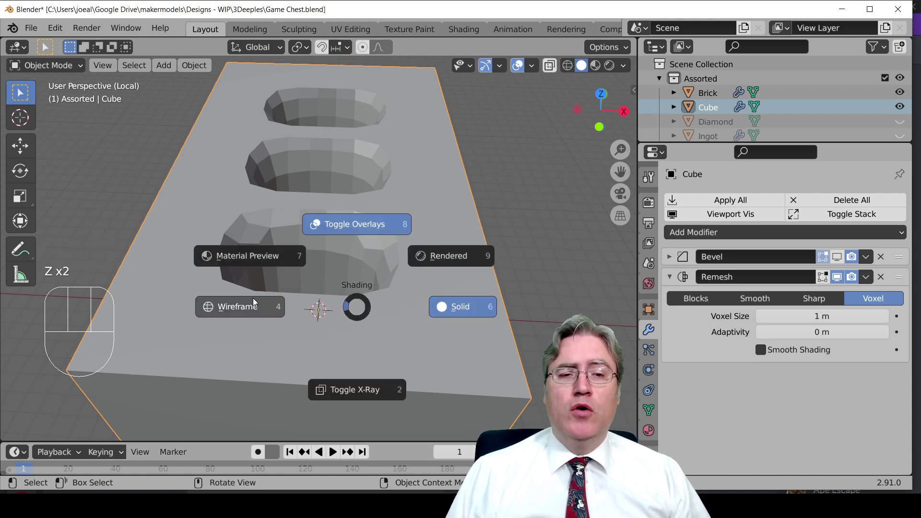
left_click(834, 317)
Set the voxel size to 0.5 m, then lower it to 0.1 m.
left_click(820, 316)
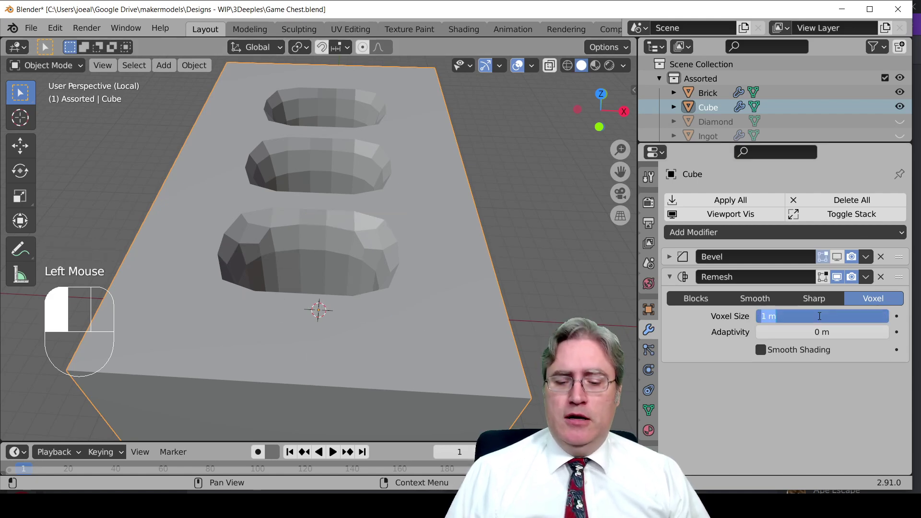
type(".5")
key("Return")
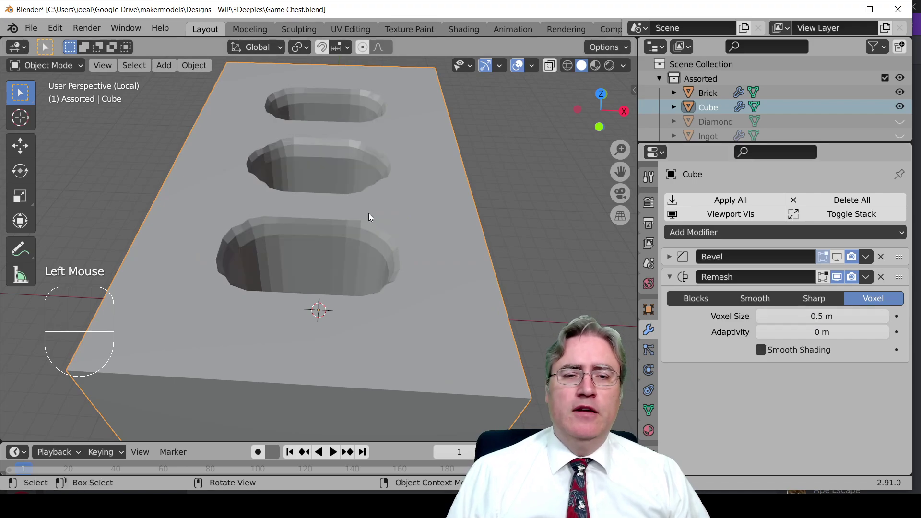
key("z")
scroll(225, 240, "down", 2)
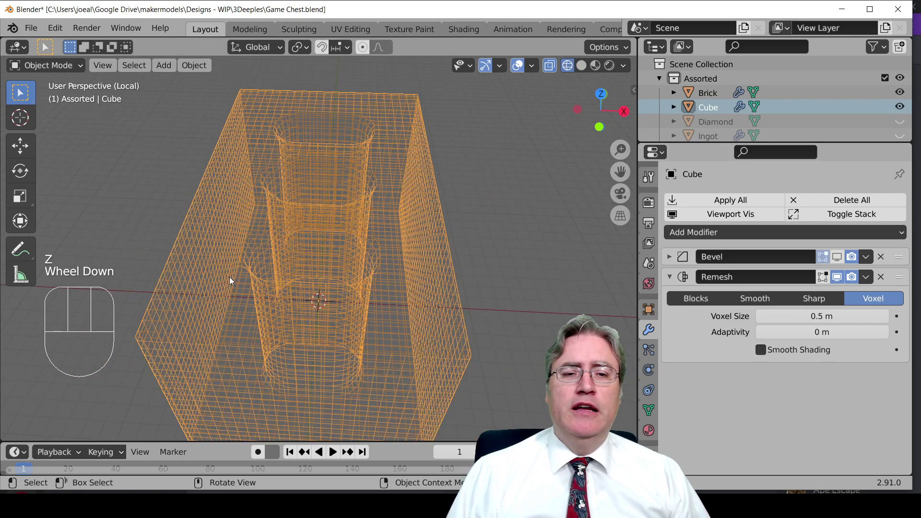
middle_click_drag(230, 278, 417, 252)
left_click(816, 316)
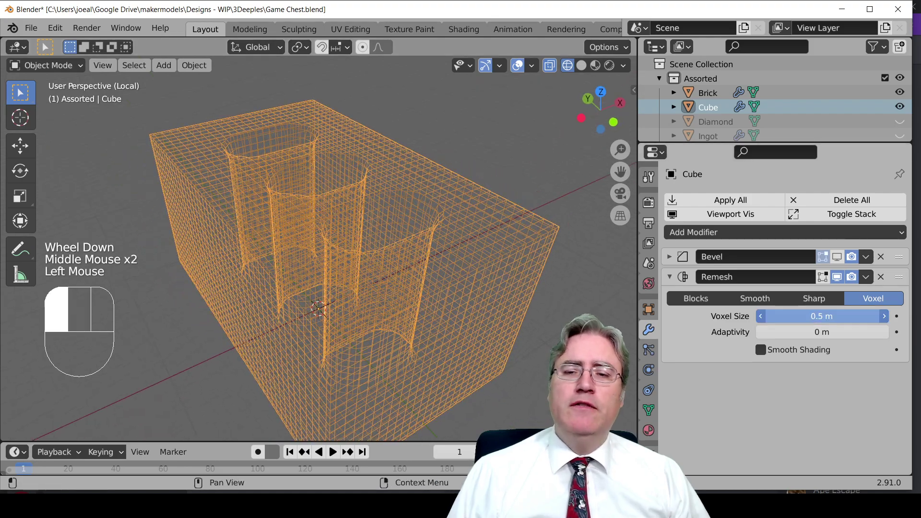
type(".1")
key("Return")
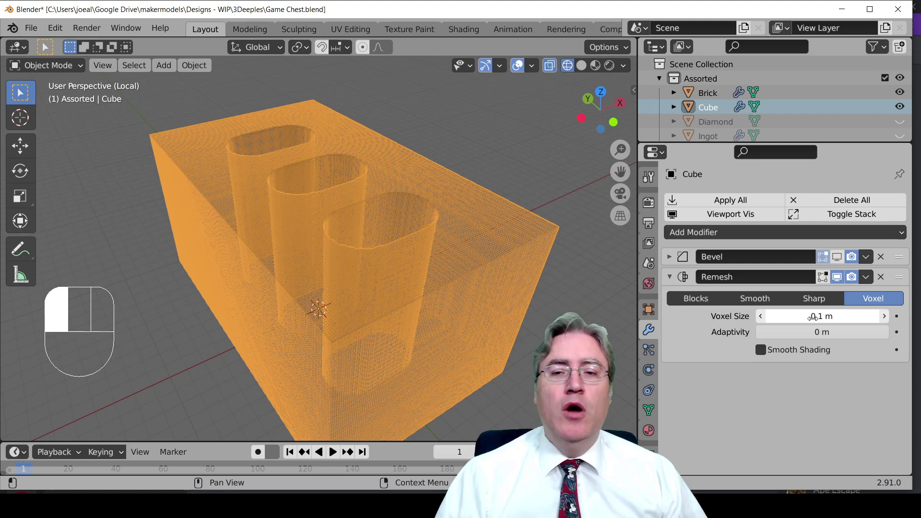
Switch to solid shading and re-enable the Bevel modifier in the viewport.
key("z")
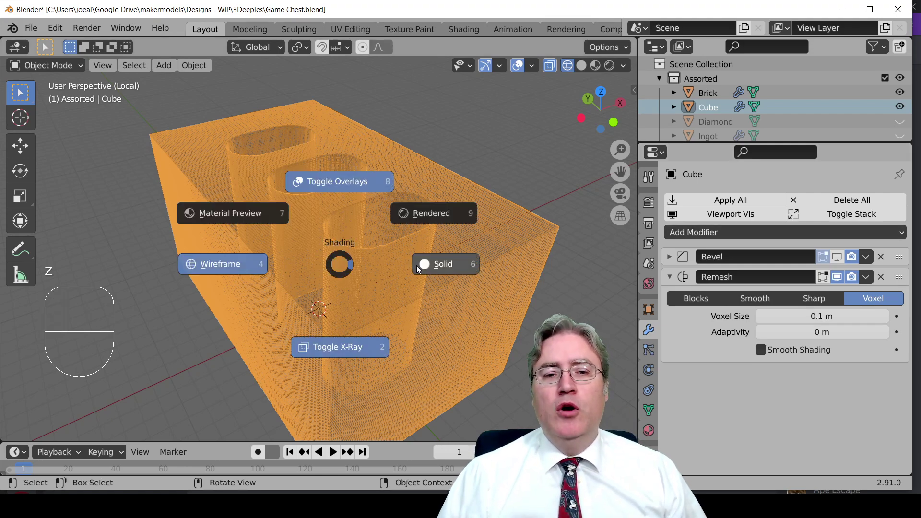
left_click(470, 268)
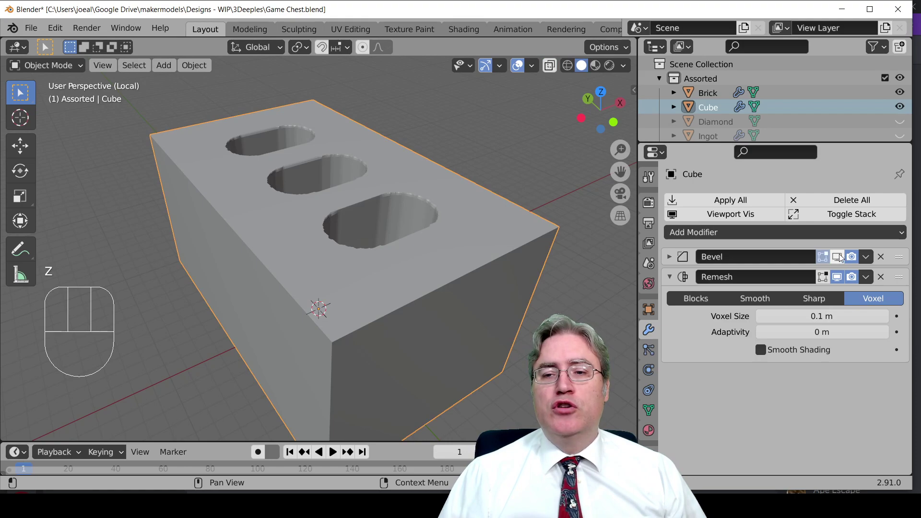
left_click(838, 257)
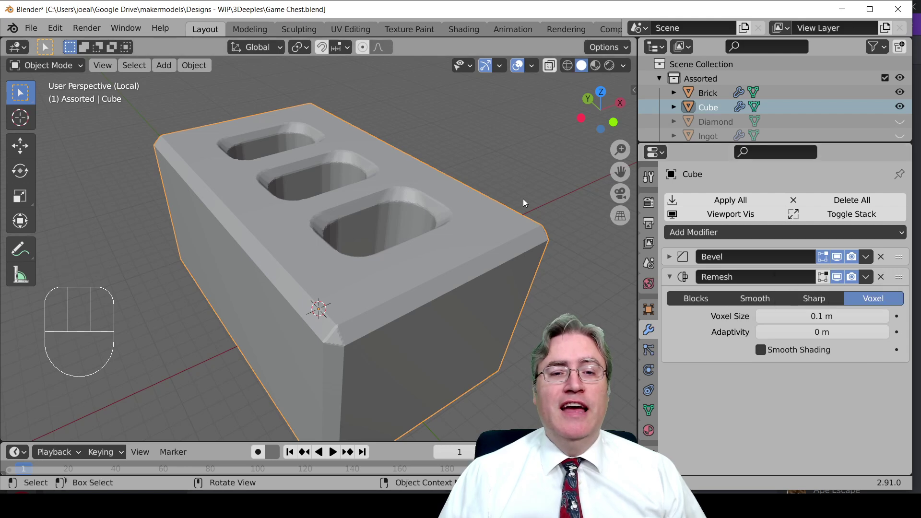
scroll(494, 208, "up", 2)
middle_click_drag(494, 208, 253, 178)
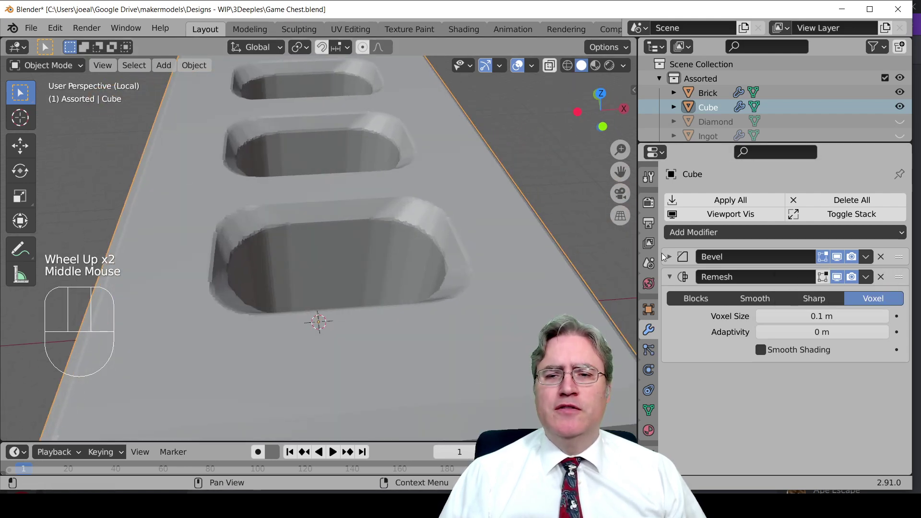
Set the Bevel Amount to 0.25 m, then collapse the Bevel and Remesh panels.
left_click(670, 257)
left_click_drag(774, 312, 775, 312)
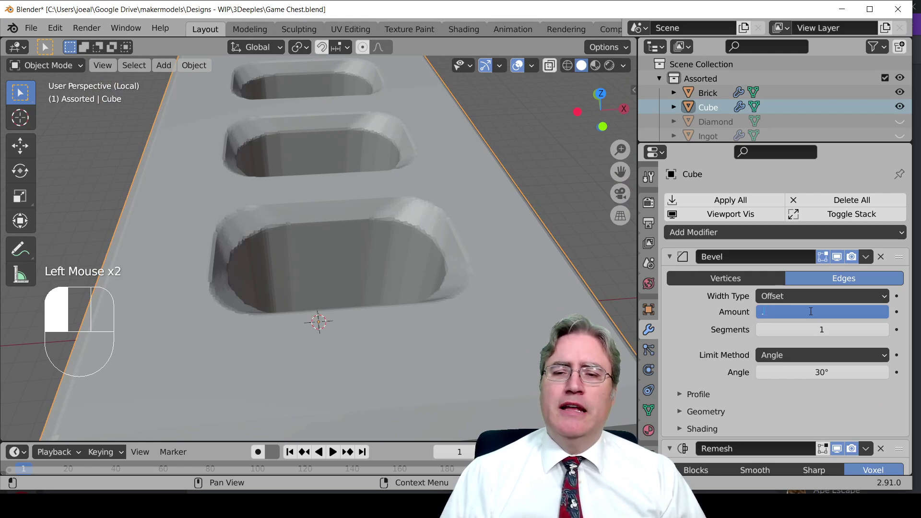
key("Return")
scroll(405, 244, "down", 2)
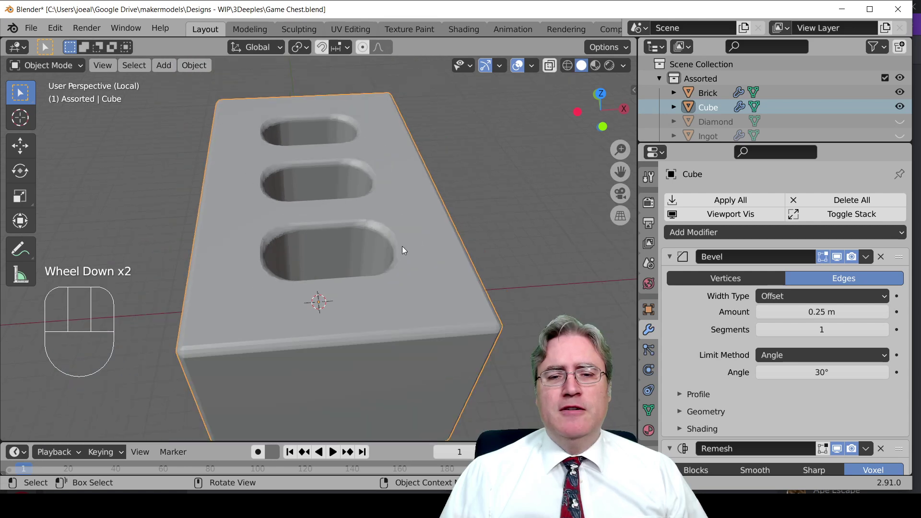
middle_click_drag(402, 246, 459, 223)
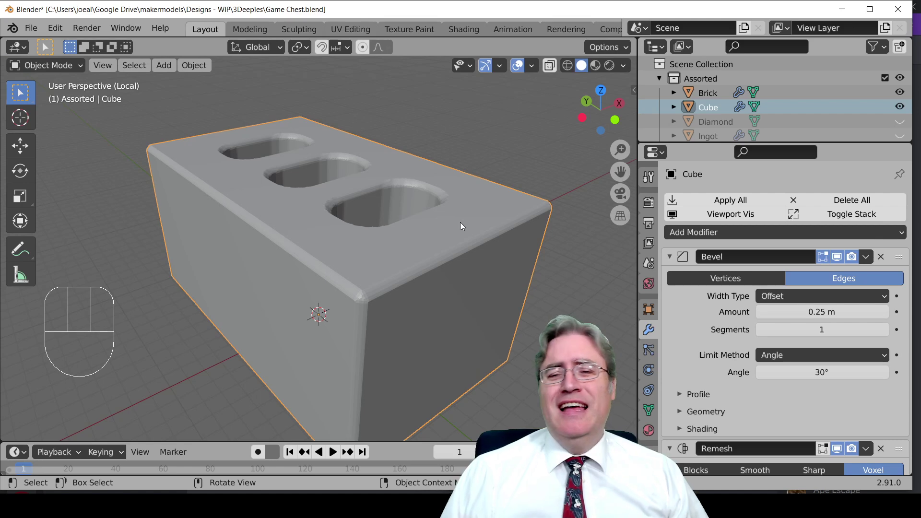
left_click(670, 259)
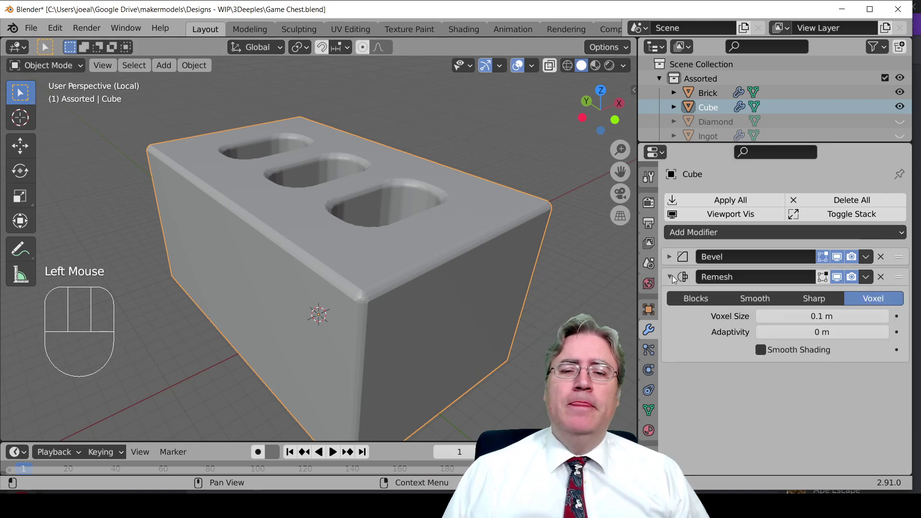
left_click(672, 277)
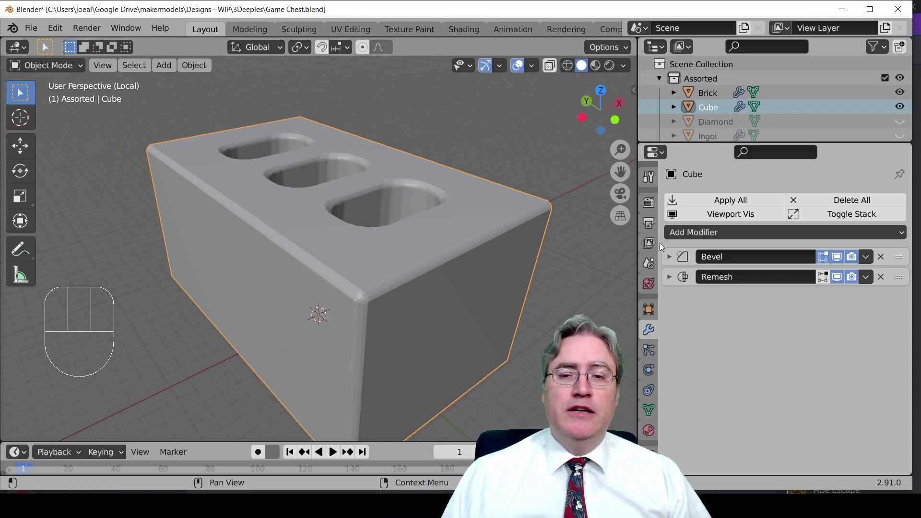
Add a Displace modifier with a new texture and set its type to Musgrave.
left_click(683, 232)
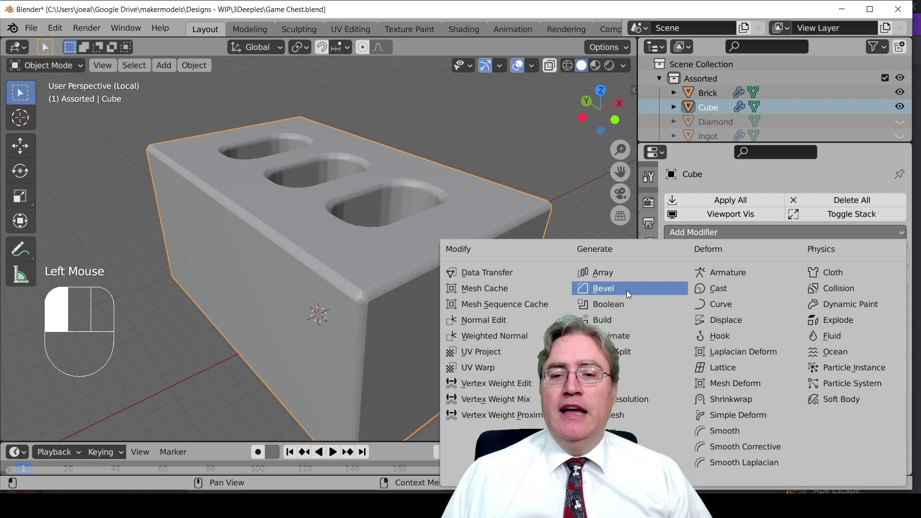
left_click(721, 319)
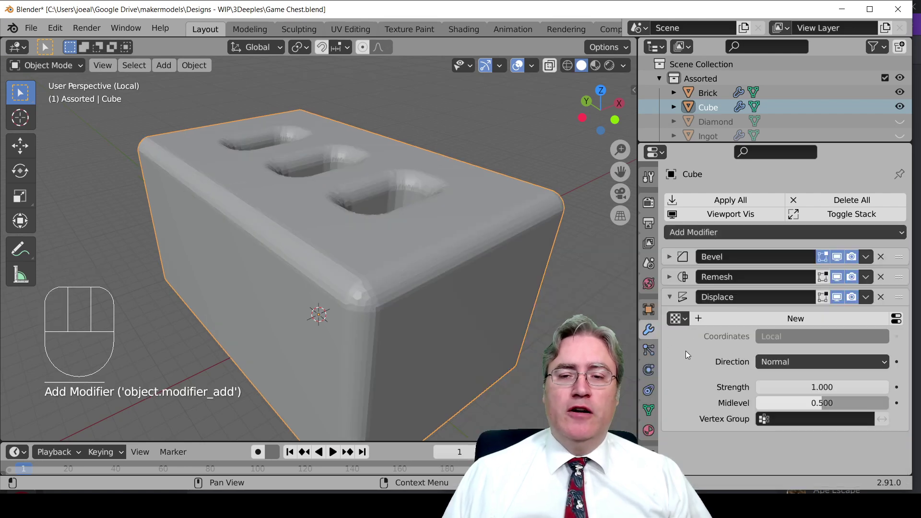
left_click(793, 318)
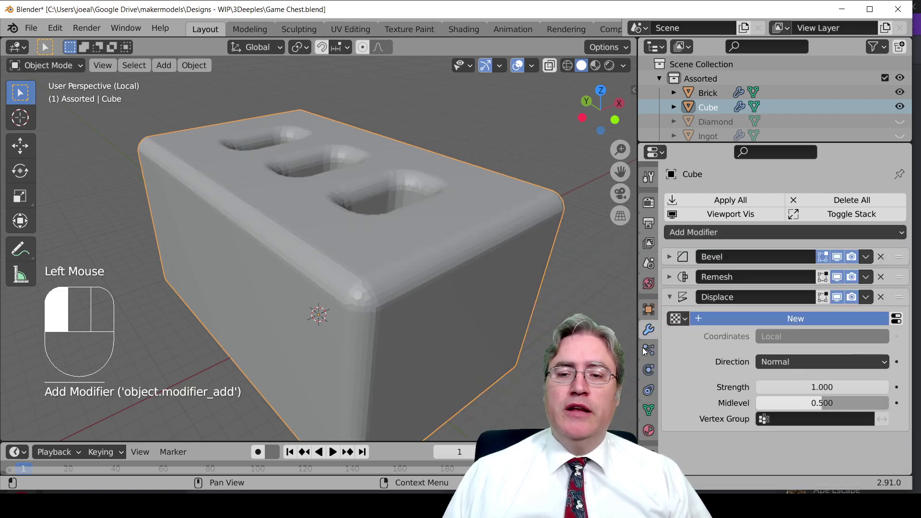
left_click(896, 318)
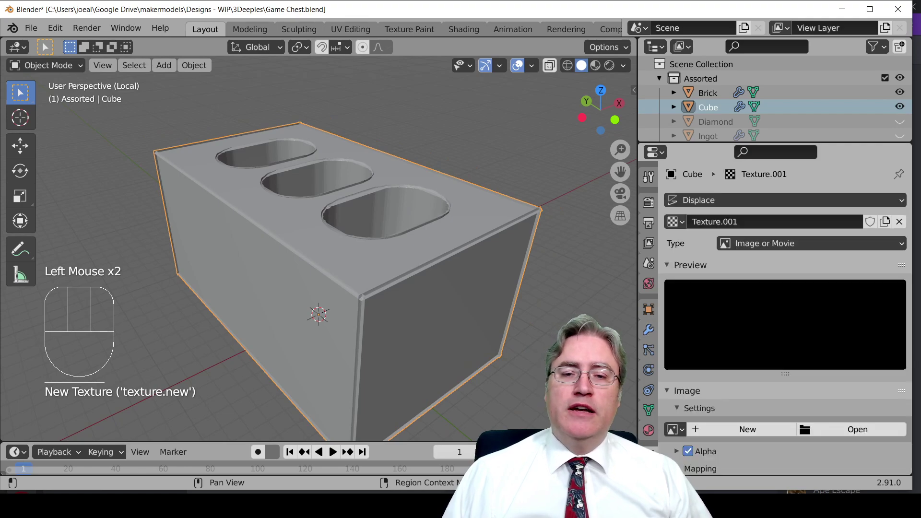
left_click(762, 245)
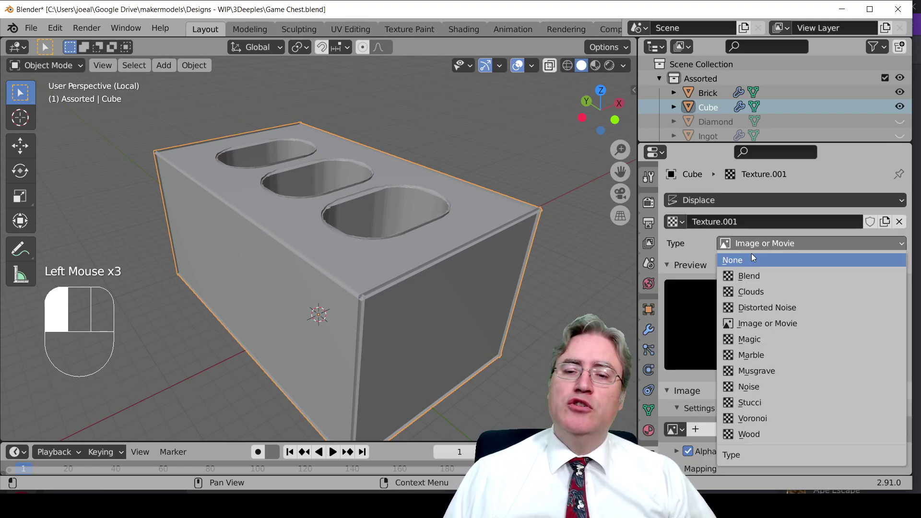
left_click(756, 369)
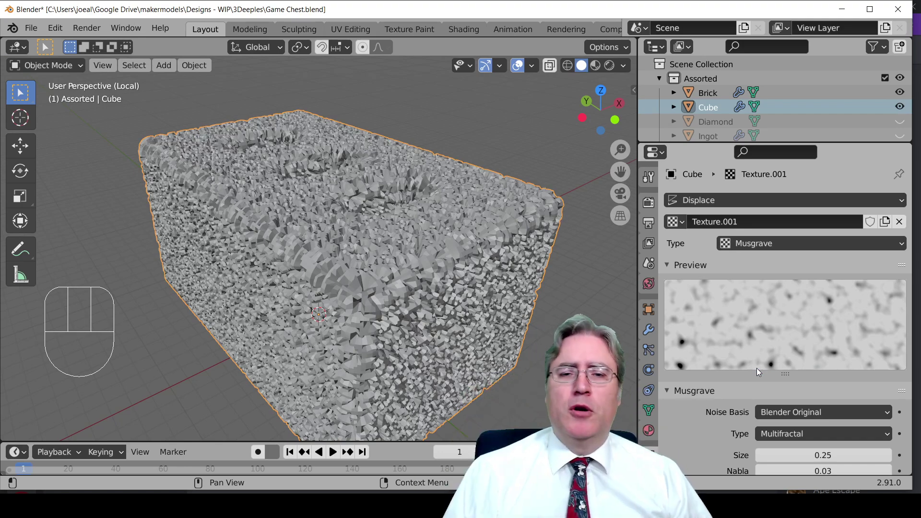
Try Musgrave noise sizes of 1 and 1.5, settling on 0.80.
scroll(773, 364, "down", 1)
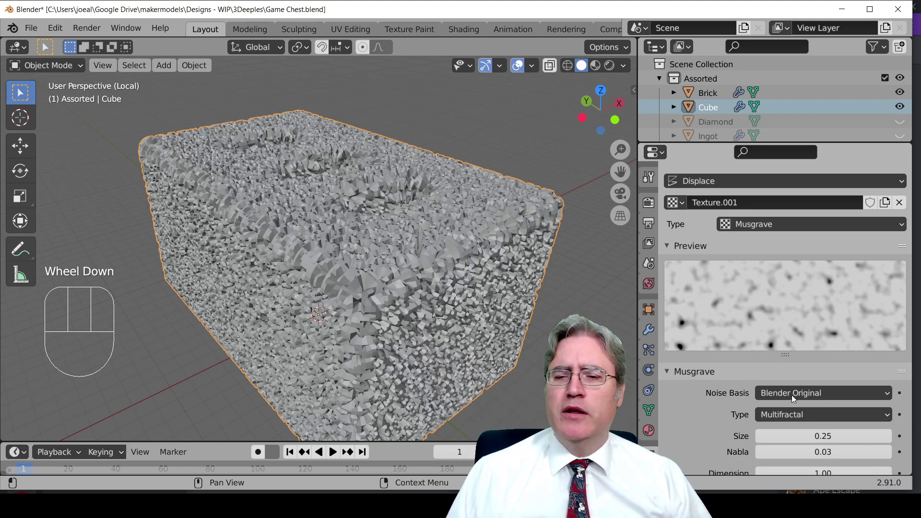
left_click(816, 436)
type("1")
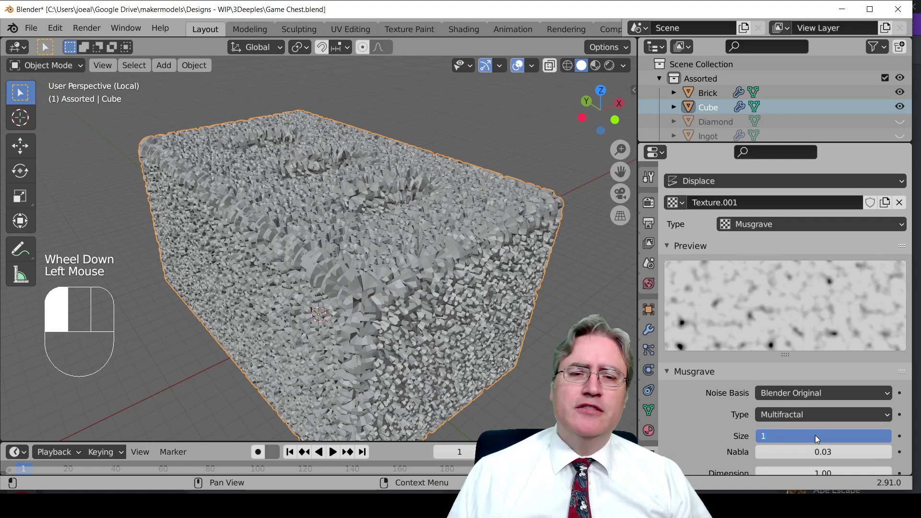
key("Return")
middle_click_drag(527, 288, 523, 316)
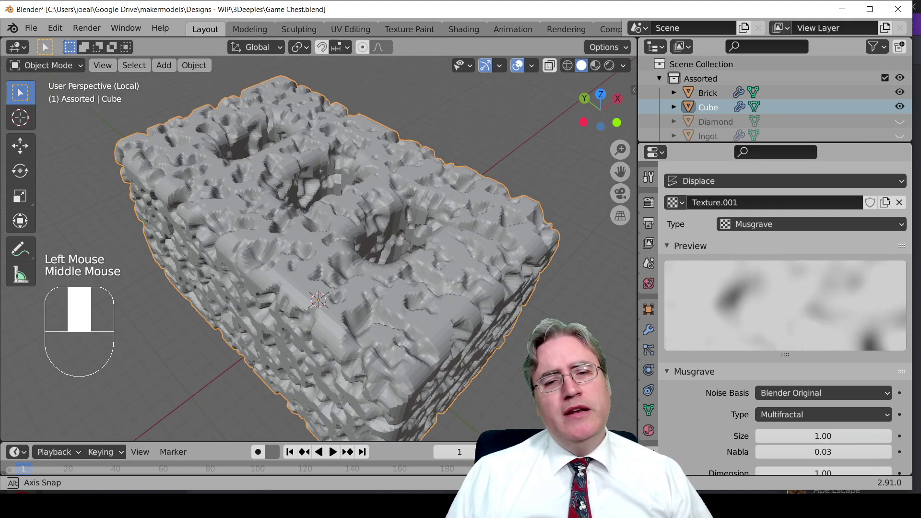
left_click(822, 436)
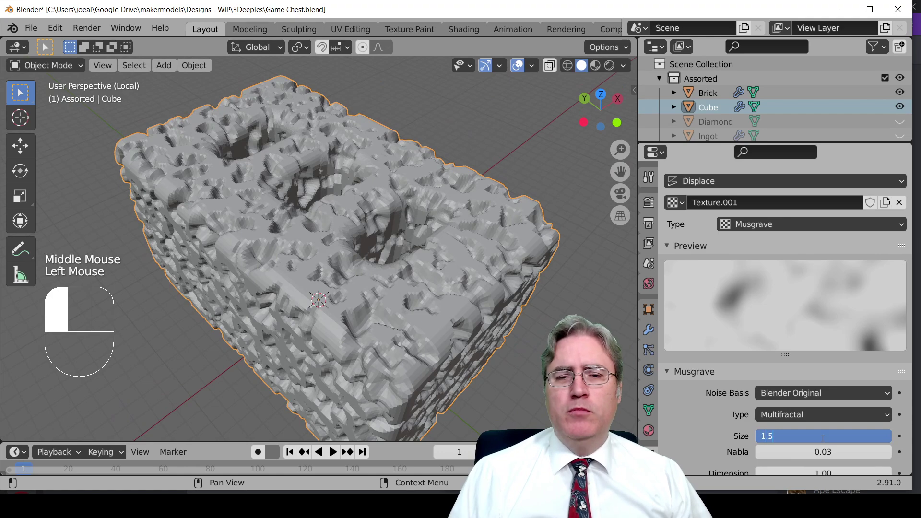
key("Return")
left_click(823, 436)
type("1")
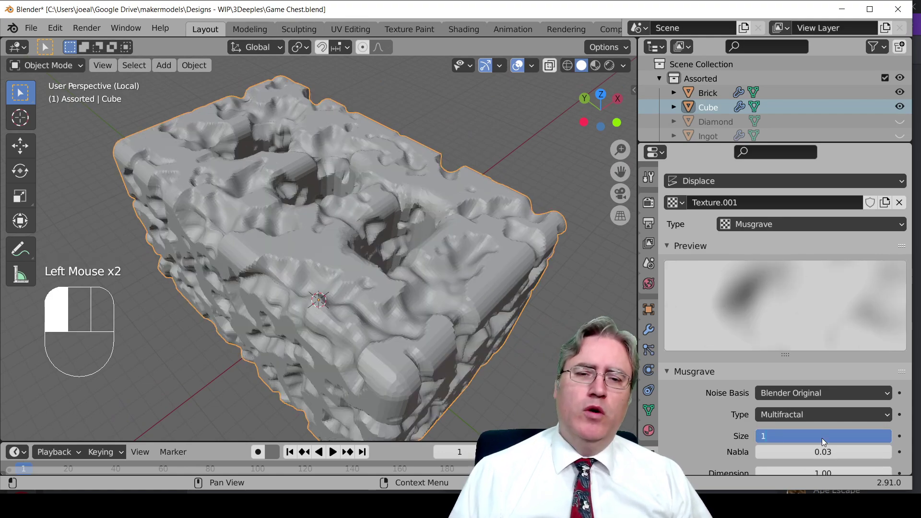
key("Return")
left_click(823, 437)
key("Return")
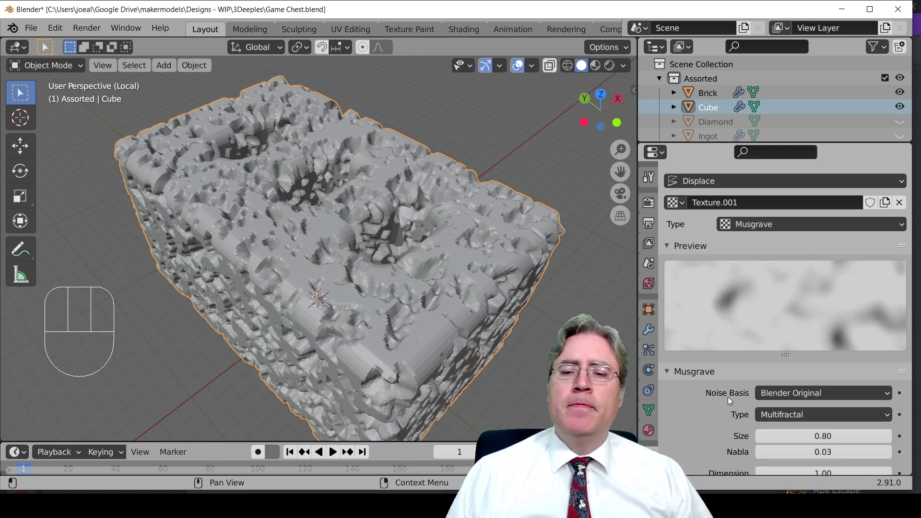
scroll(725, 396, "down", 5)
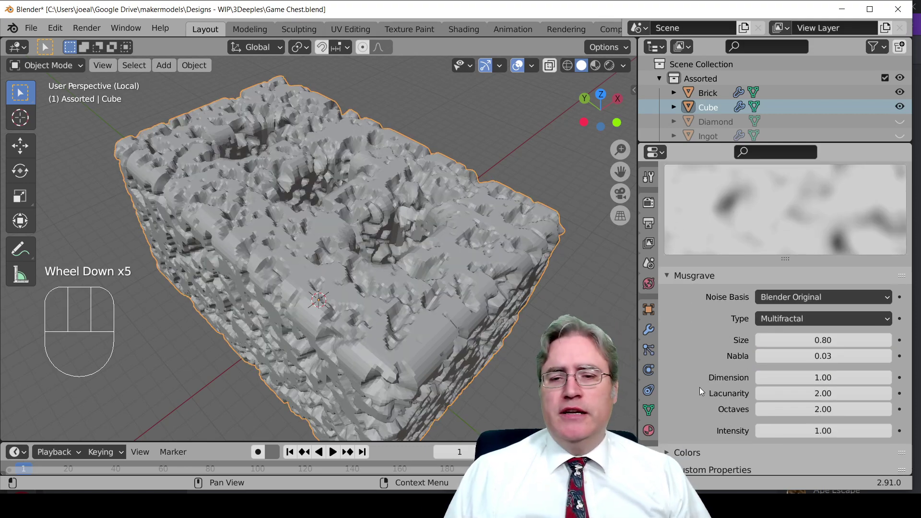
Lower the Displace modifier's strength to 0.4.
left_click(649, 330)
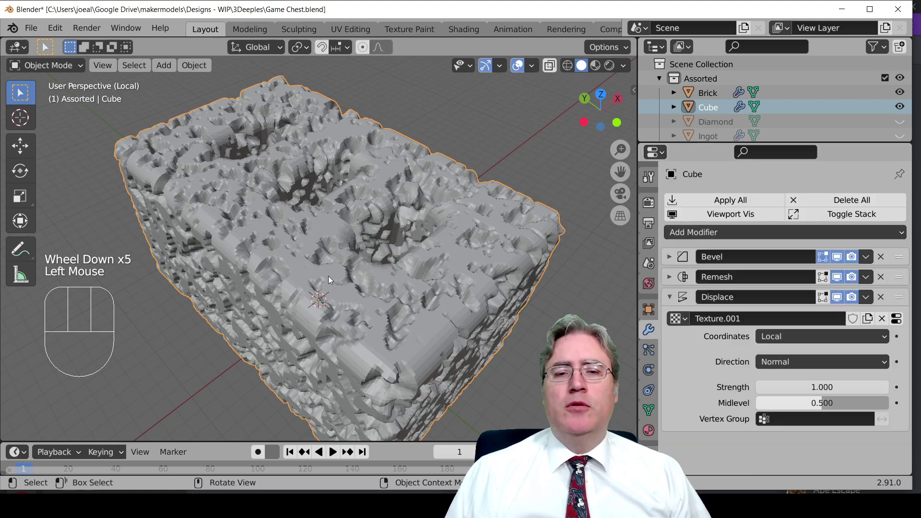
double_click(821, 387)
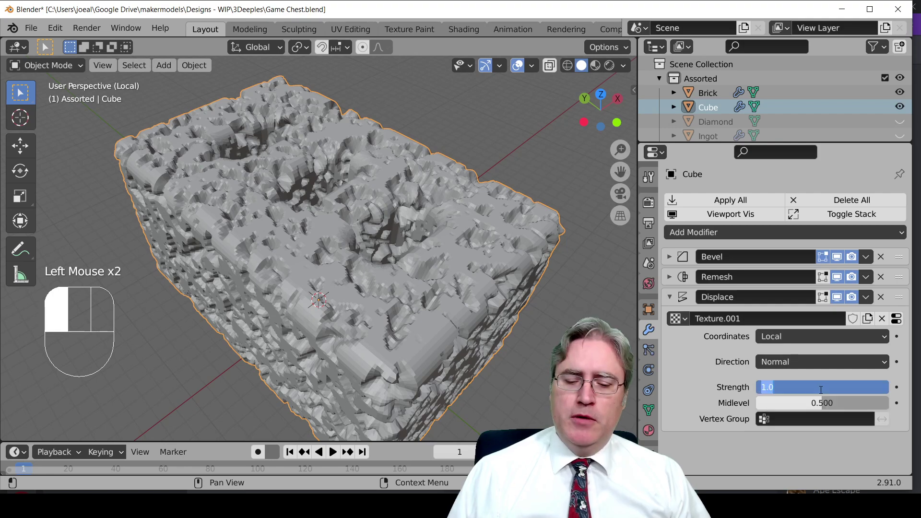
type(".4")
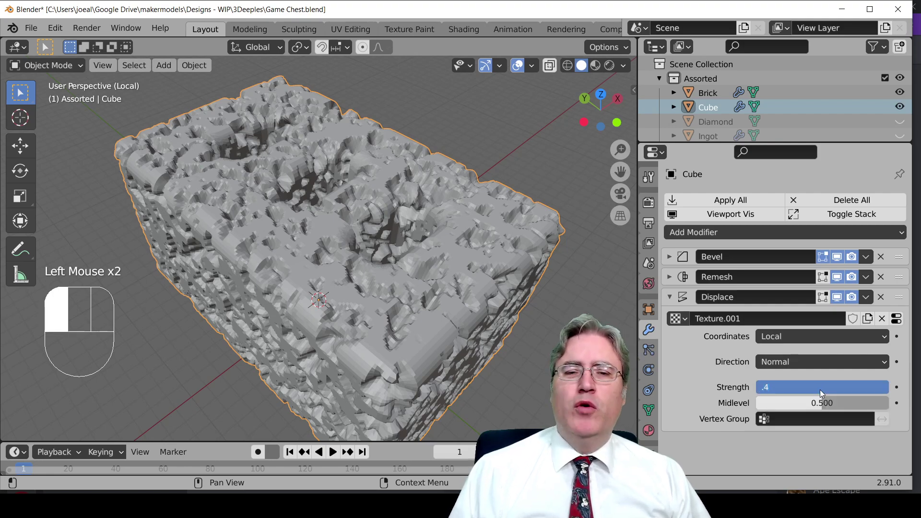
key("Return")
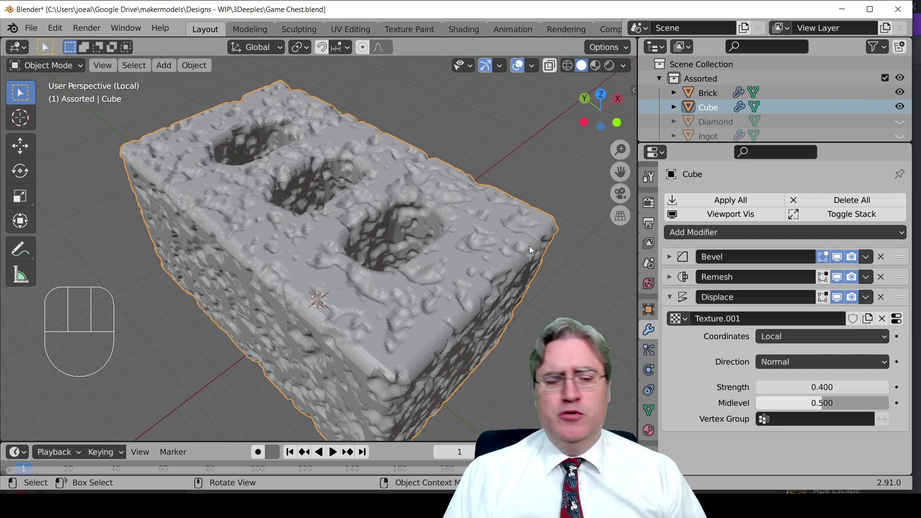
Briefly show and hide the N sidebar, then orbit around the brick.
key("n")
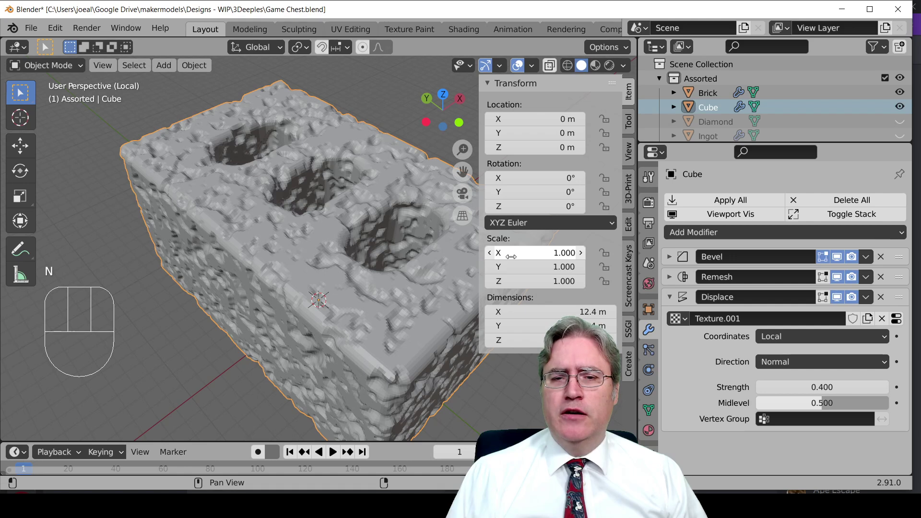
key("n")
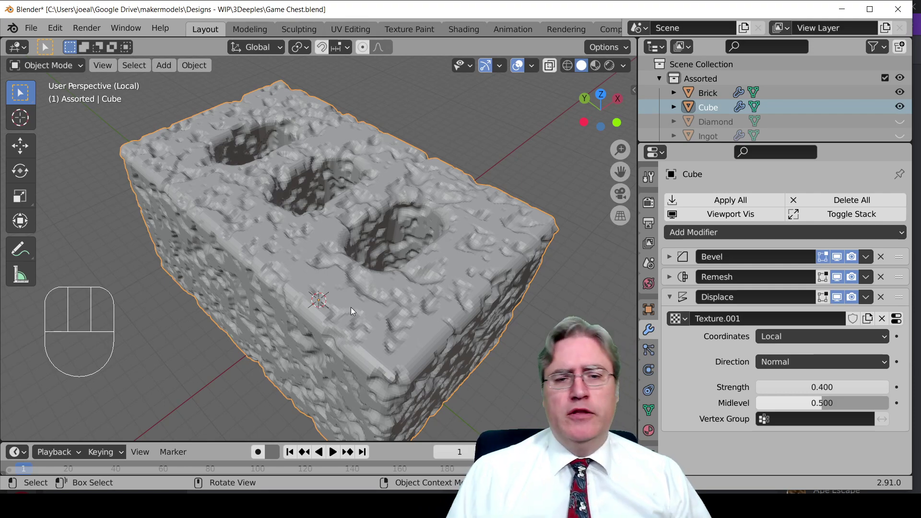
middle_click_drag(350, 307, 346, 211)
middle_click_drag(380, 175, 346, 237)
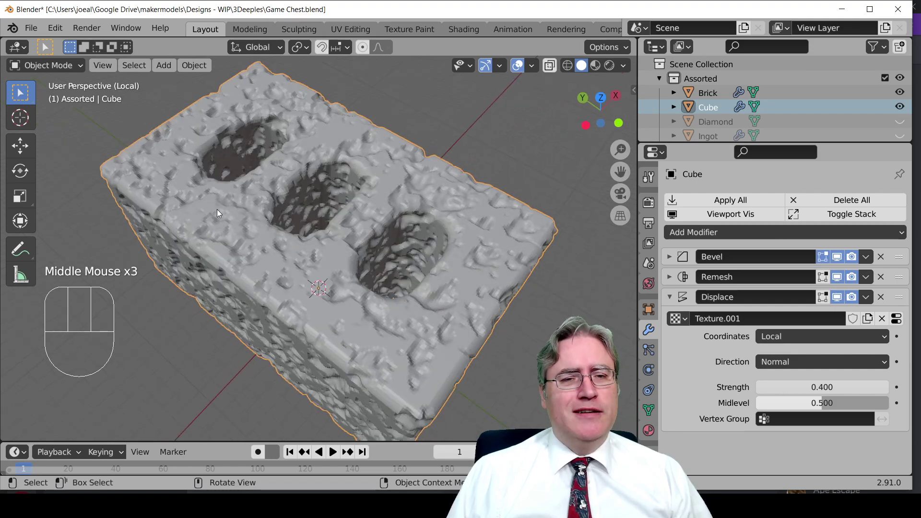
Set the Musgrave Intensity to 2, then lower it to 1.5.
left_click(648, 450)
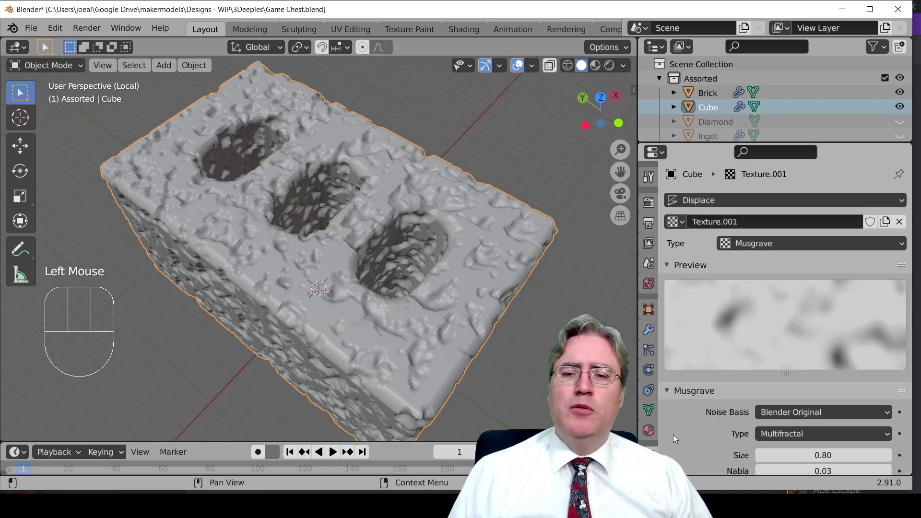
scroll(745, 413, "down", 6)
scroll(743, 411, "down", 5)
scroll(741, 410, "up", 1)
scroll(748, 419, "down", 1)
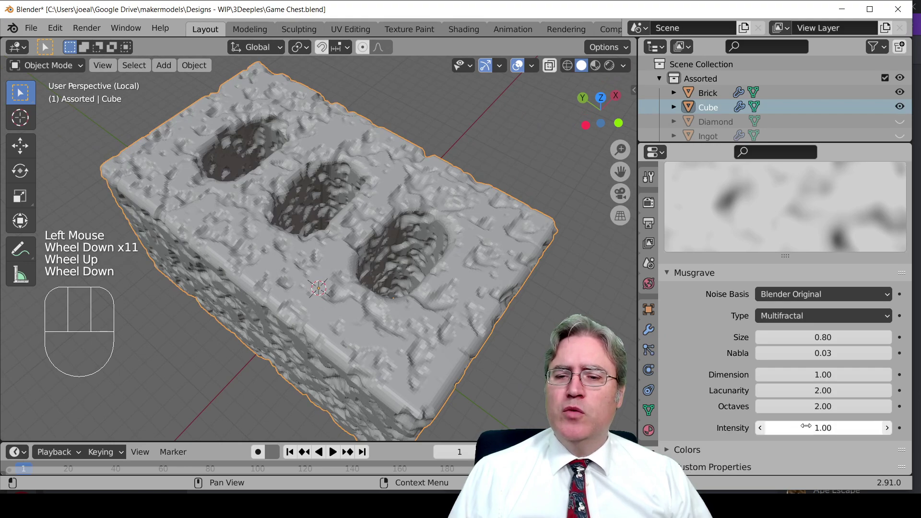
left_click(822, 427)
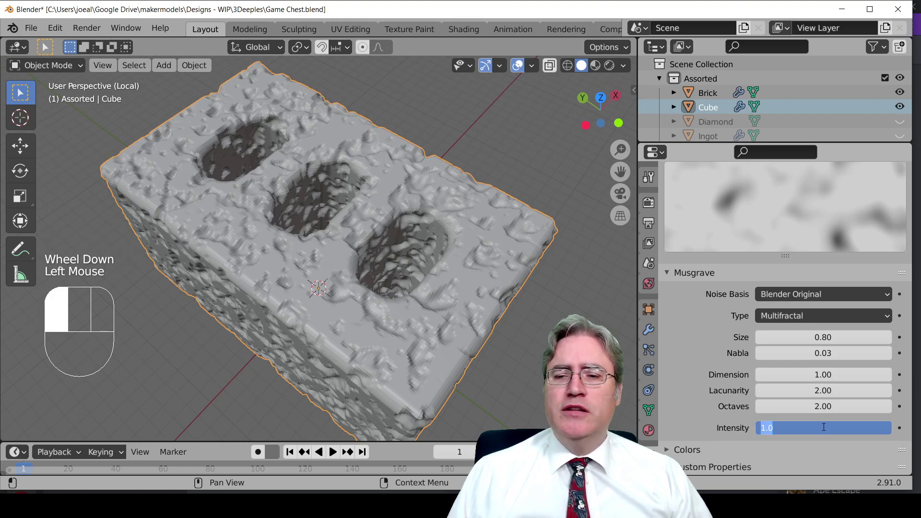
type("2")
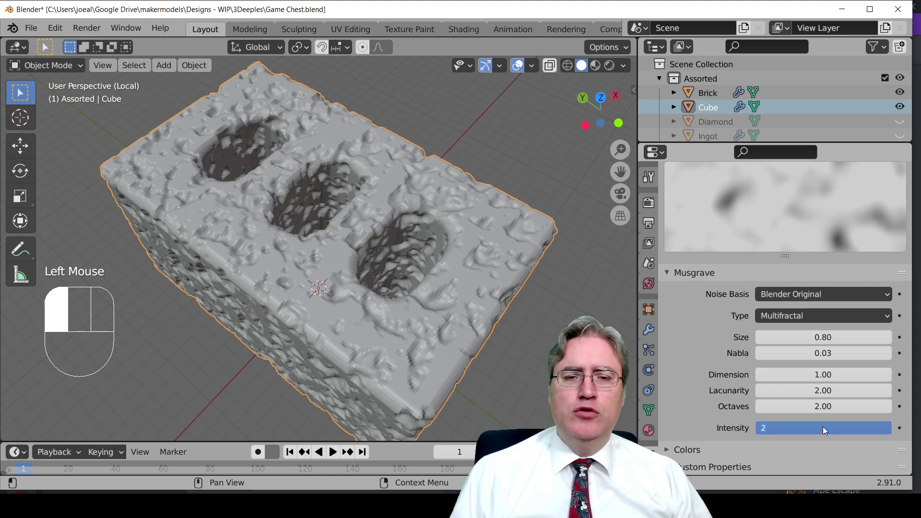
key("Return")
left_click(823, 427)
type("1.5")
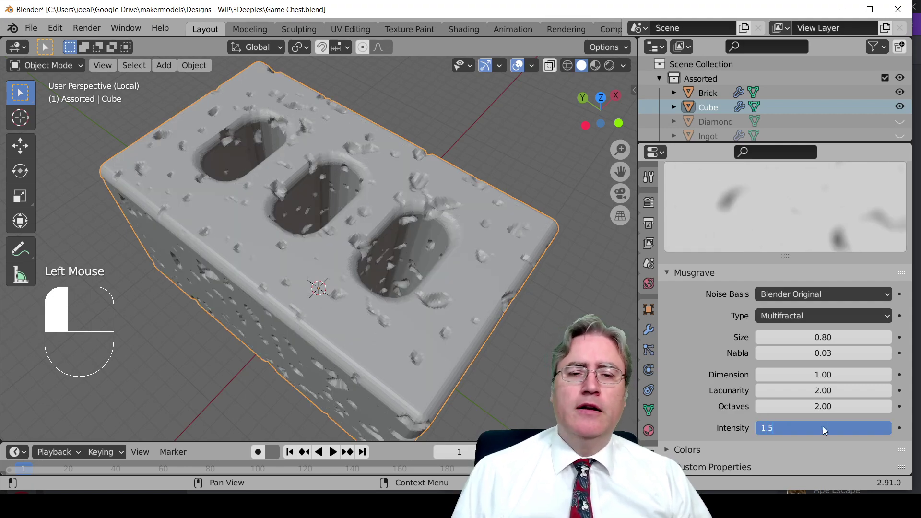
key("Return")
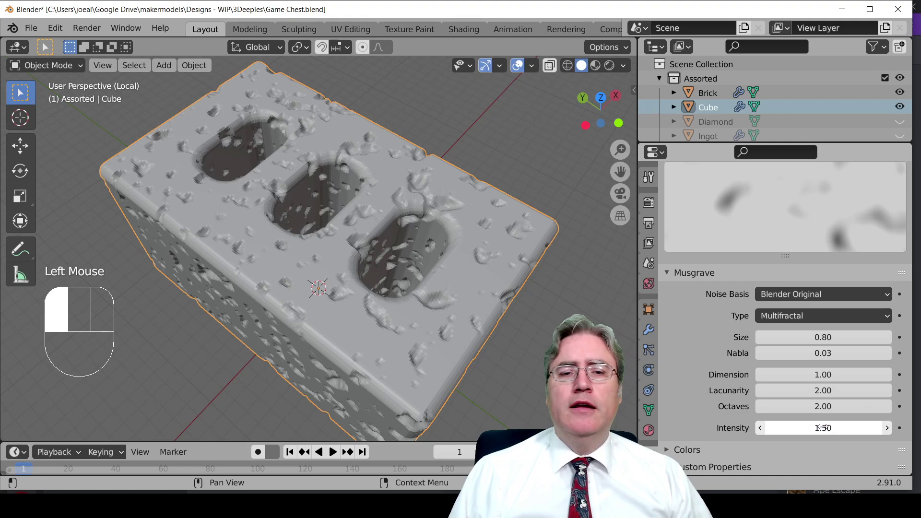
Keep the texture Size at 1.00 and raise Nabla to 0.10.
middle_click_drag(485, 355, 432, 293)
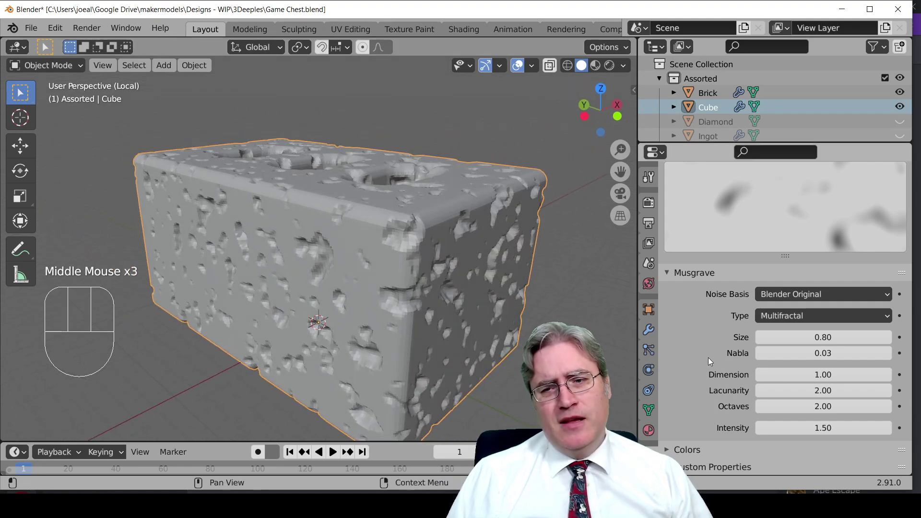
left_click(827, 335)
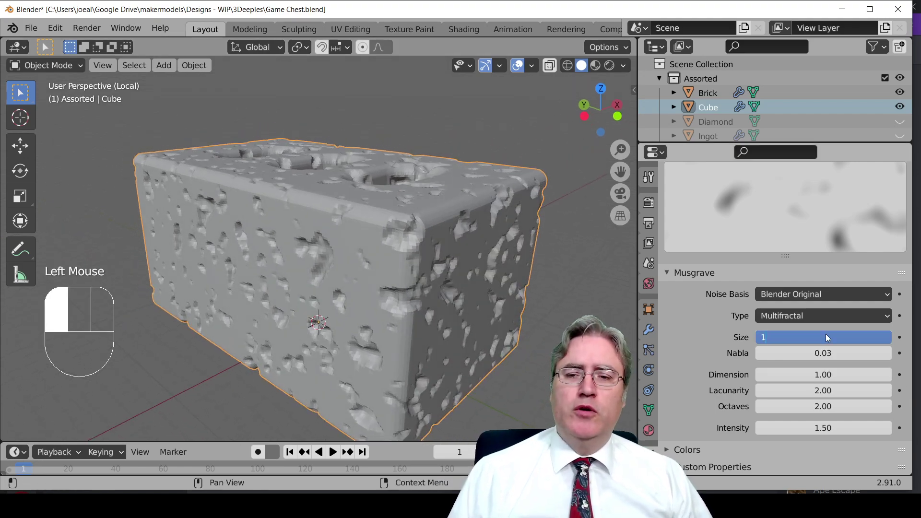
key("Return")
double_click(827, 336)
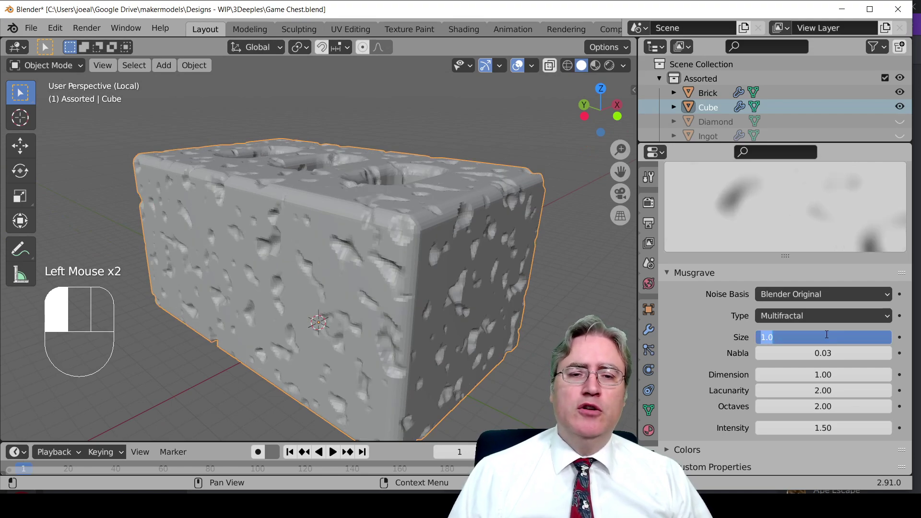
key("Return")
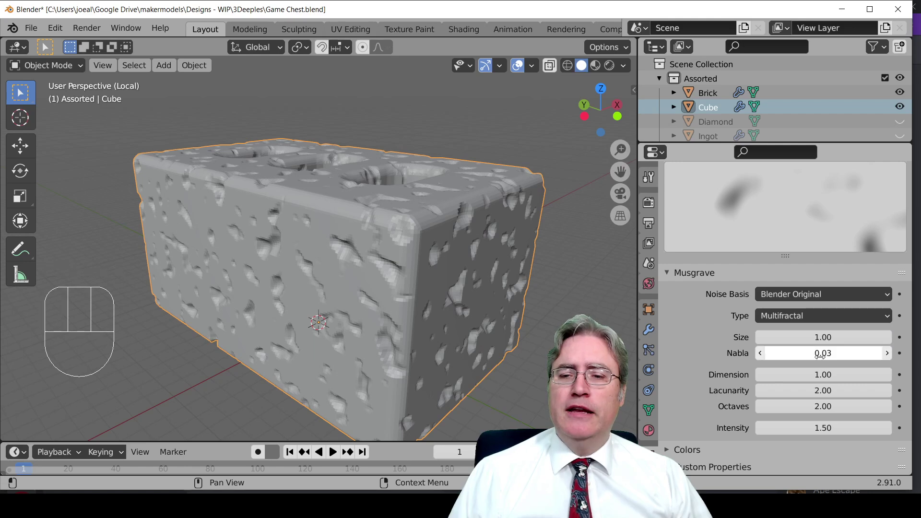
left_click(821, 352)
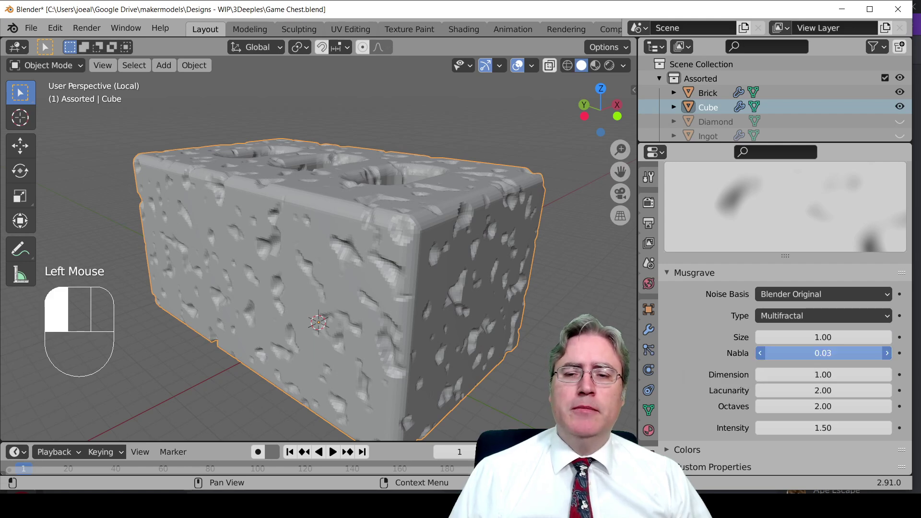
left_click(821, 353)
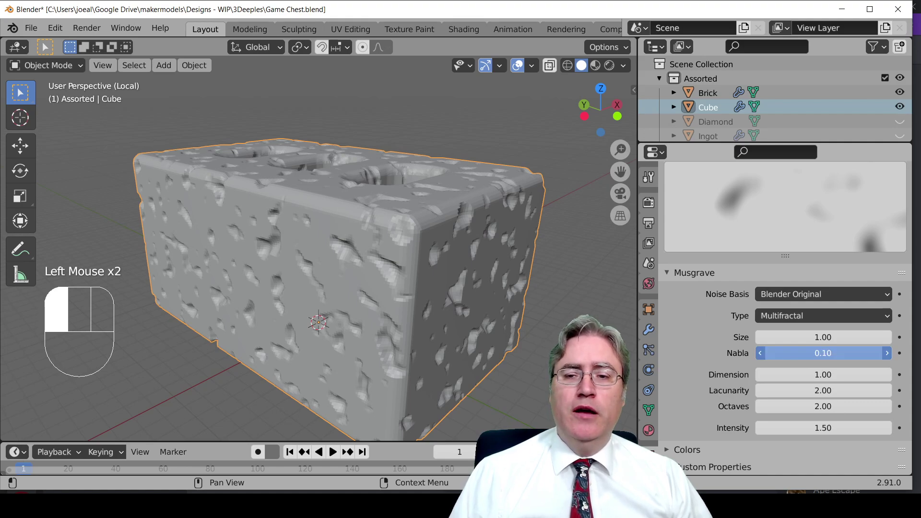
left_click_drag(822, 352, 810, 352)
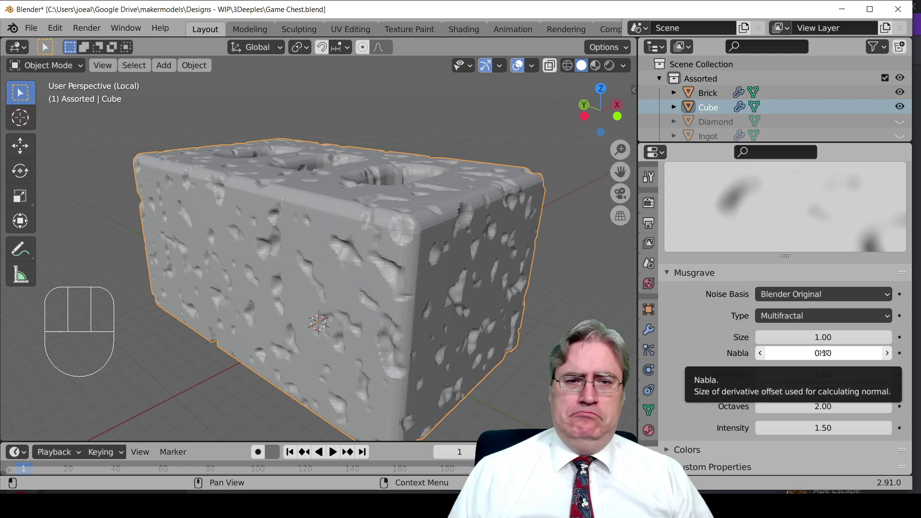
Undo Nabla back to 0.03, try Musgrave Dimension 0.5, and settle it at 2.
key("ctrl+z")
key("ctrl+z")
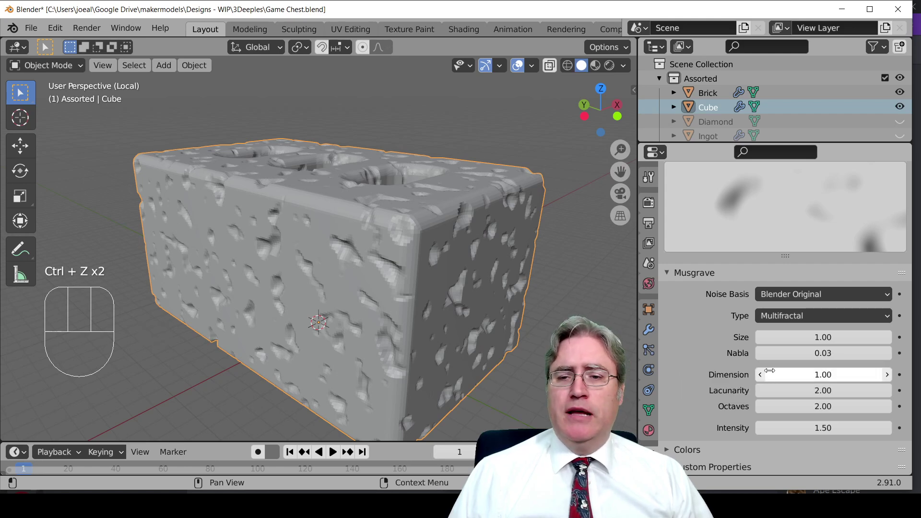
left_click(822, 374)
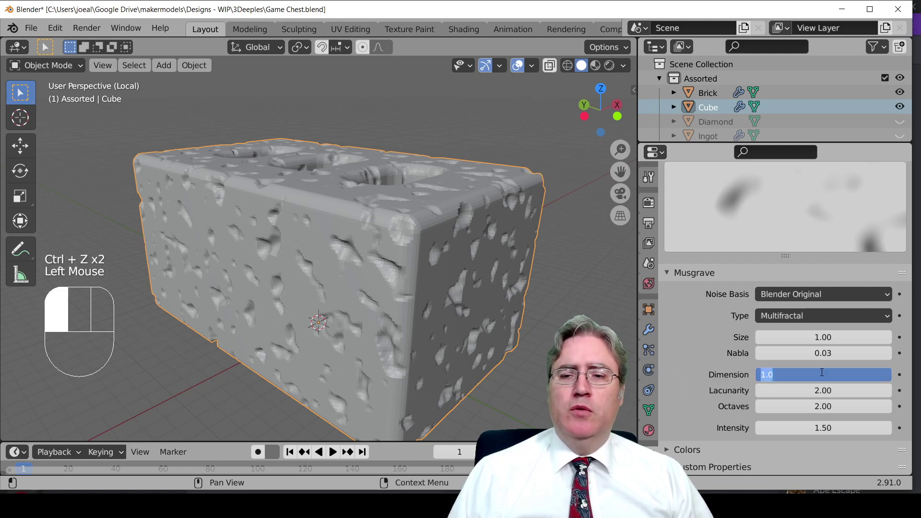
key("Return")
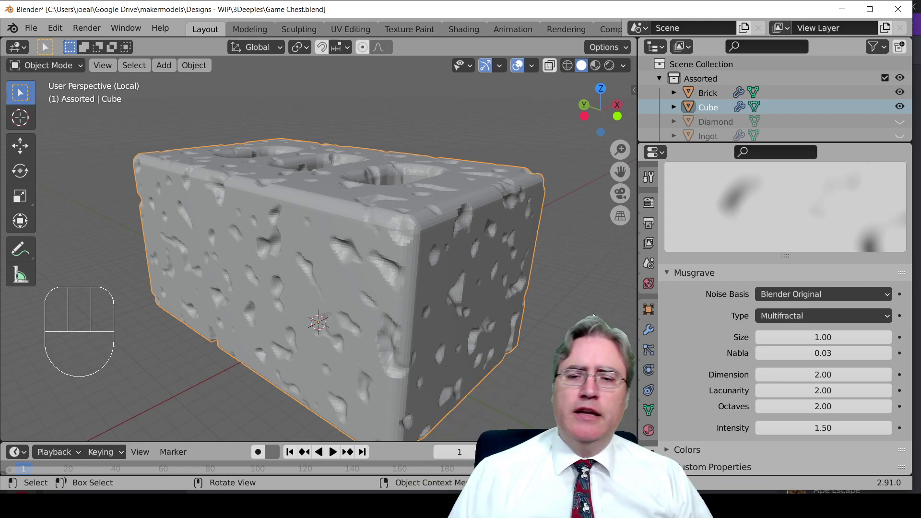
key("ctrl+z")
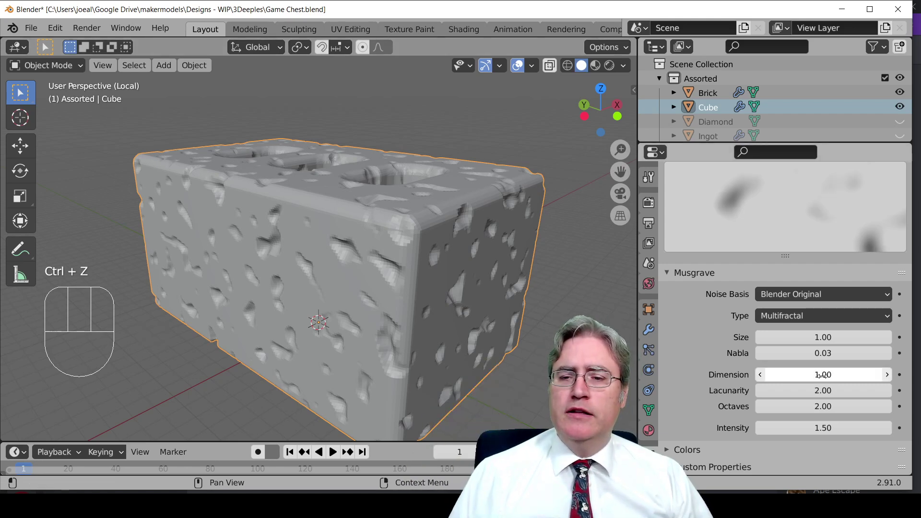
left_click(823, 375)
type("2")
key("Return")
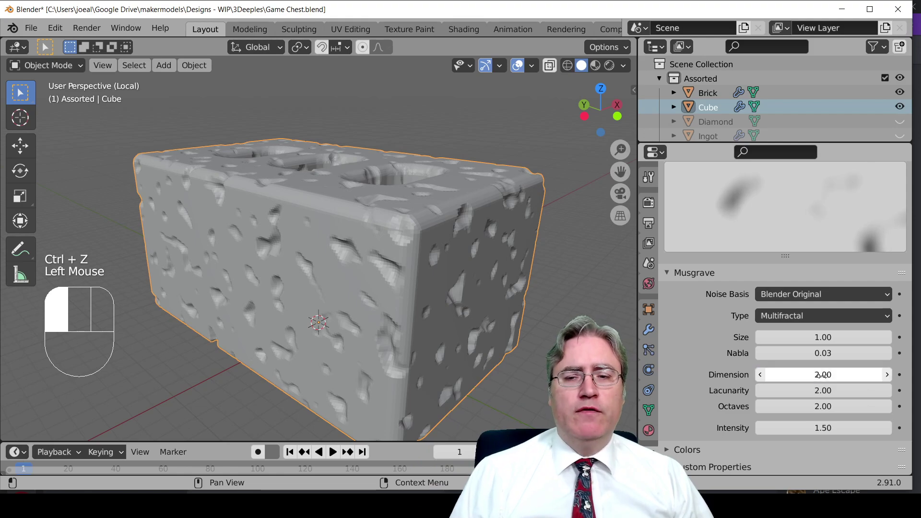
double_click(823, 375)
type("0.5")
key("Return")
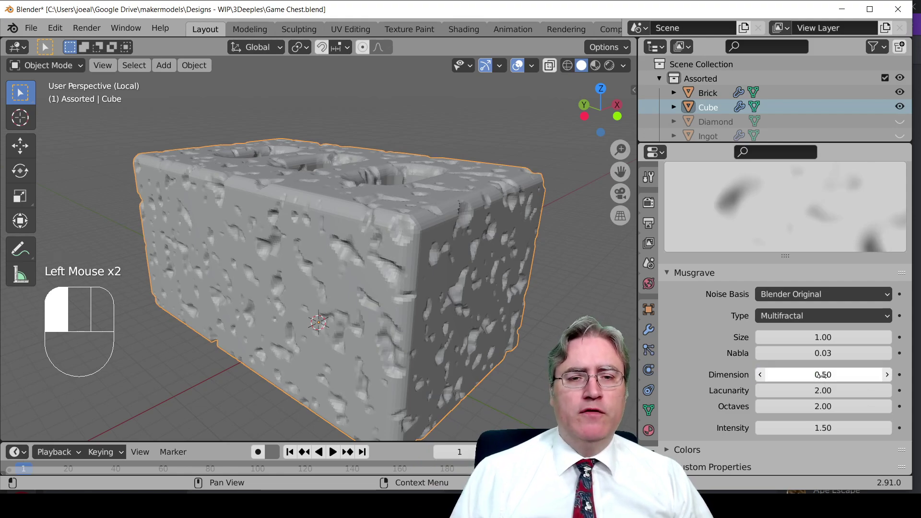
middle_click_drag(456, 308, 405, 323)
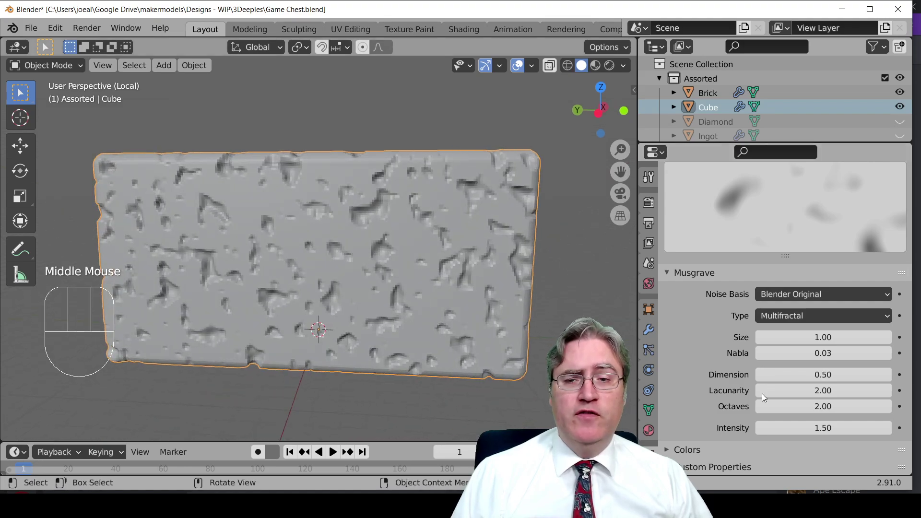
double_click(816, 374)
type("2")
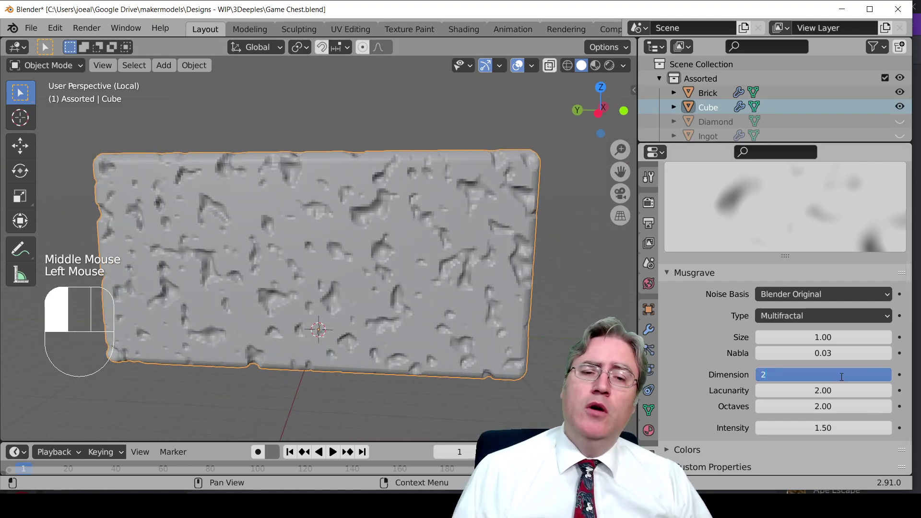
key("Return")
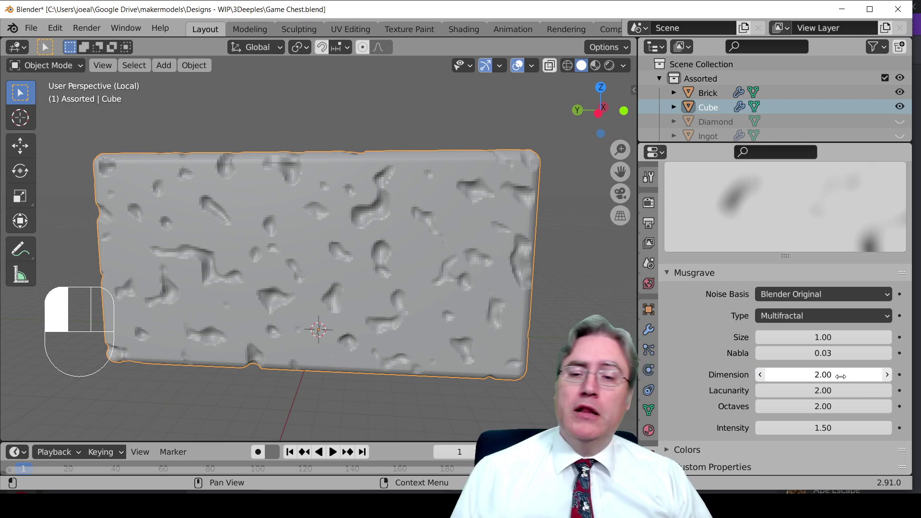
Try Musgrave Lacunarity values of 5 and 1, then set it to 2.
double_click(825, 388)
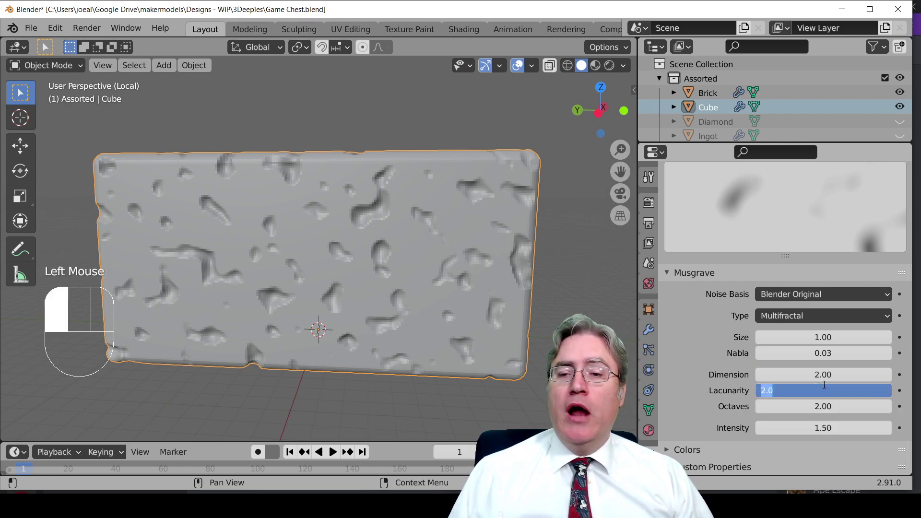
type("5")
key("Return")
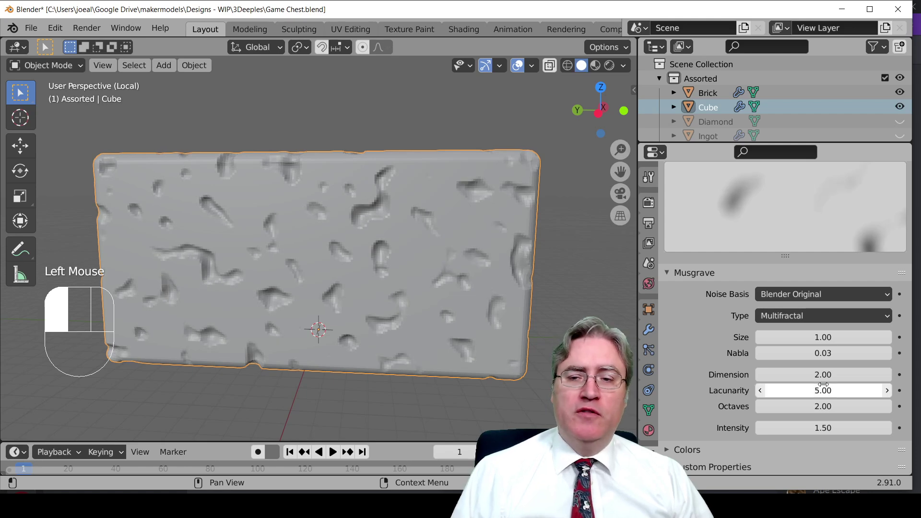
double_click(823, 388)
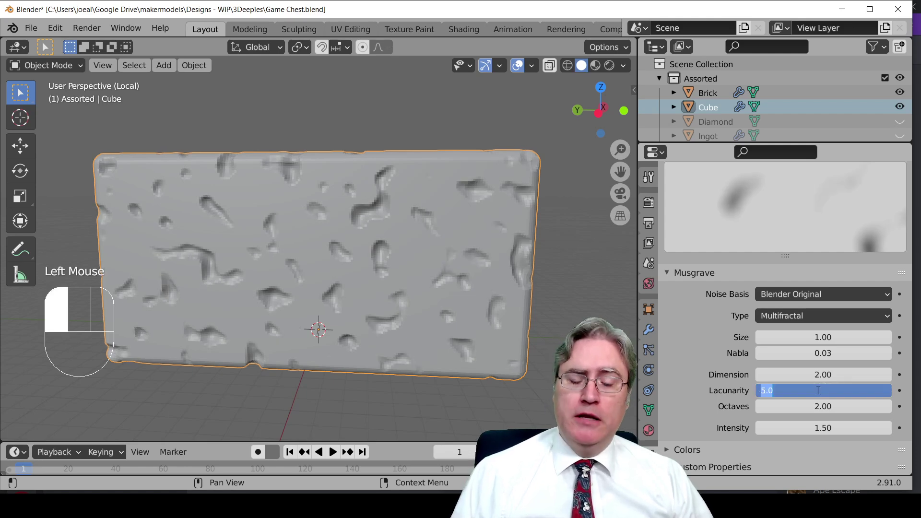
type("1")
key("Return")
double_click(818, 390)
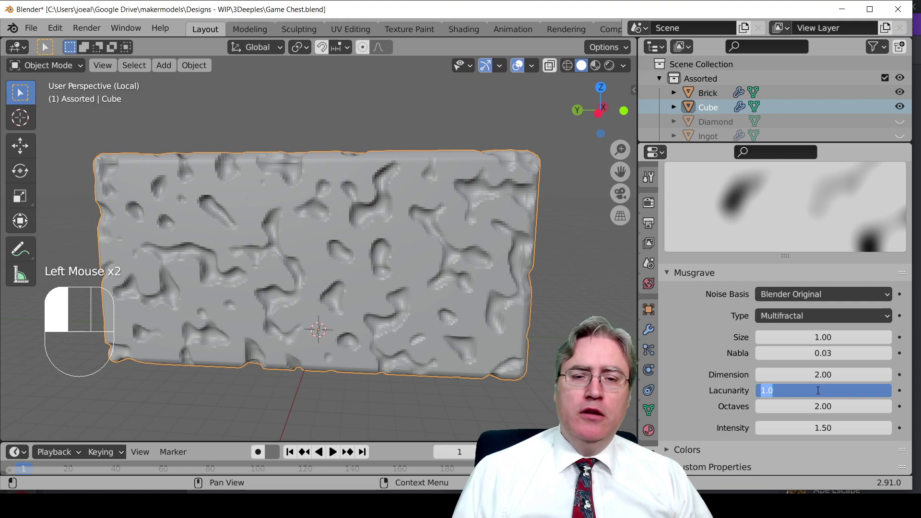
type("5")
key("Return")
double_click(818, 390)
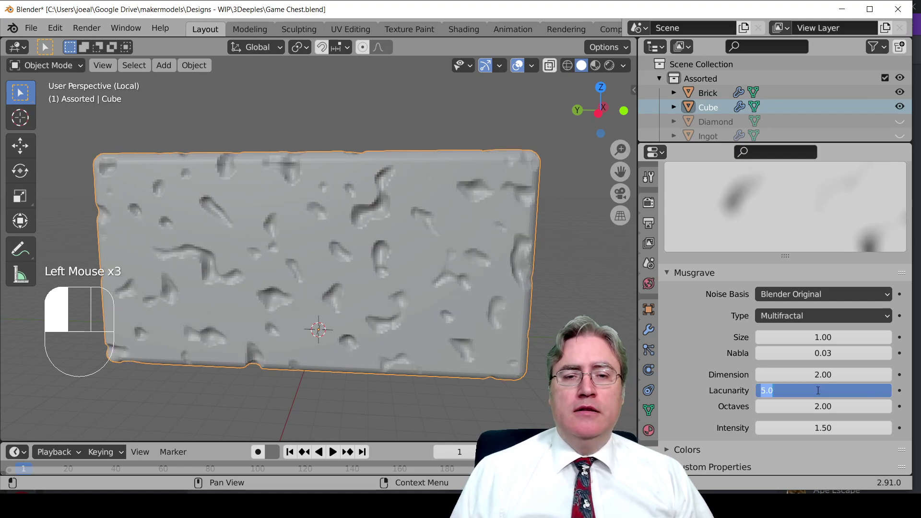
type("2")
key("Return")
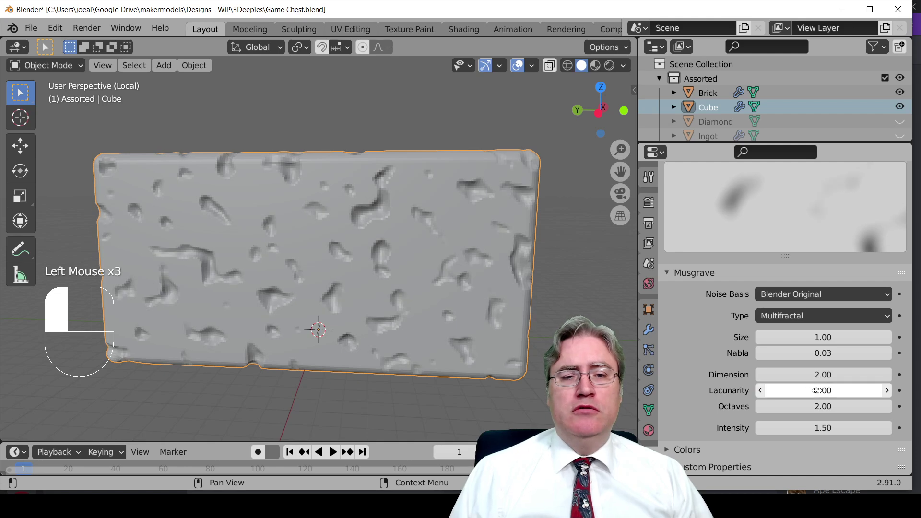
Set the Musgrave Octaves to 5 after briefly lowering it to 1.
left_click(823, 407)
left_click_drag(822, 407, 819, 408)
double_click(819, 408)
type("5")
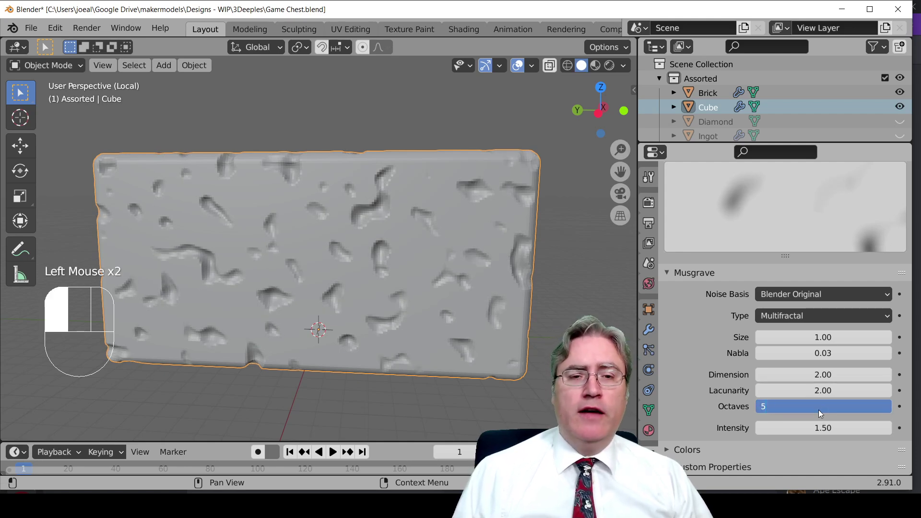
key("Return")
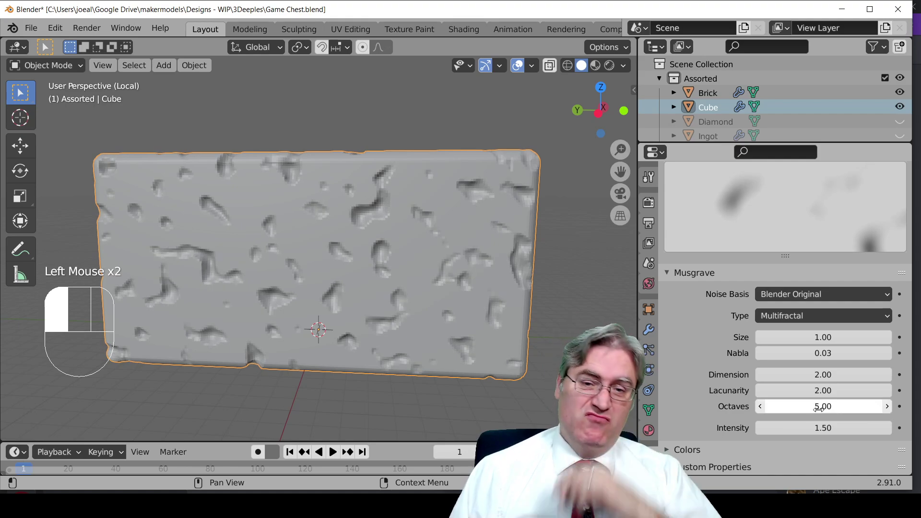
Add a Decimate modifier below Displace with Ratio 0.2, cutting the brick to 45127 faces.
scroll(816, 413, "down", 3)
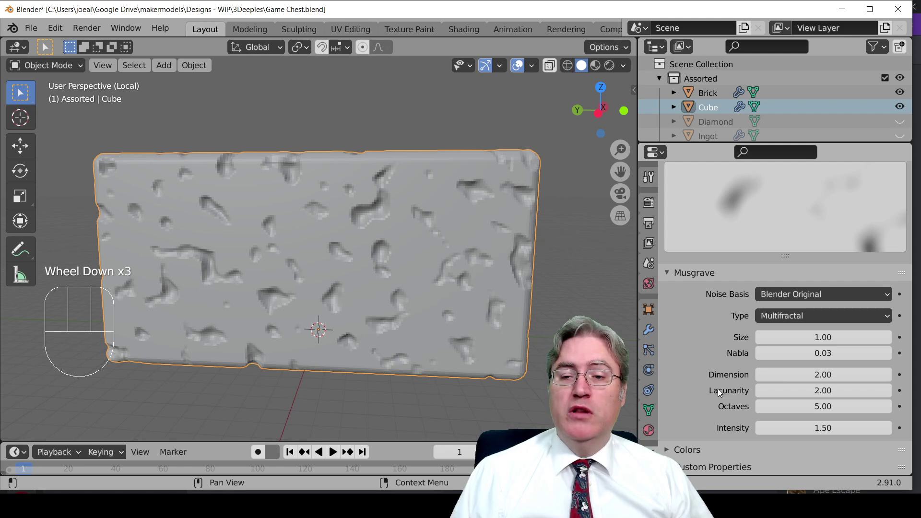
middle_click_drag(409, 194, 393, 229)
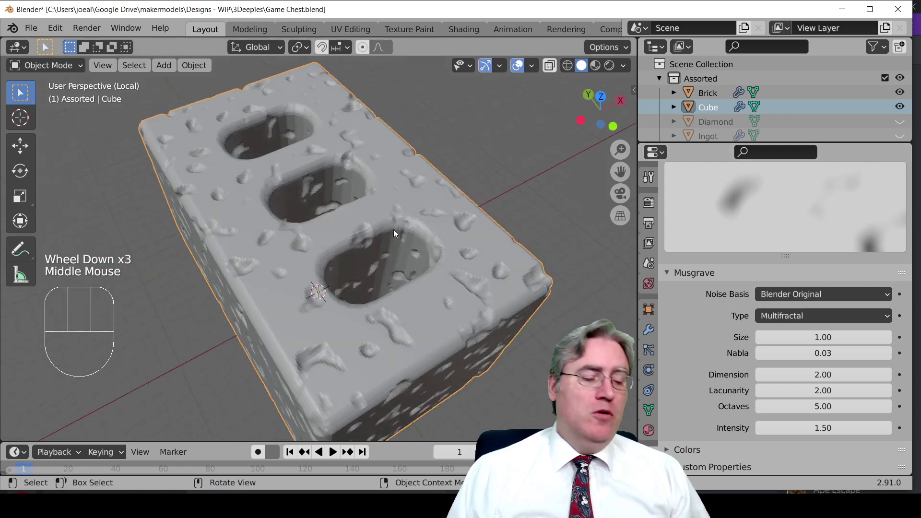
left_click(649, 328)
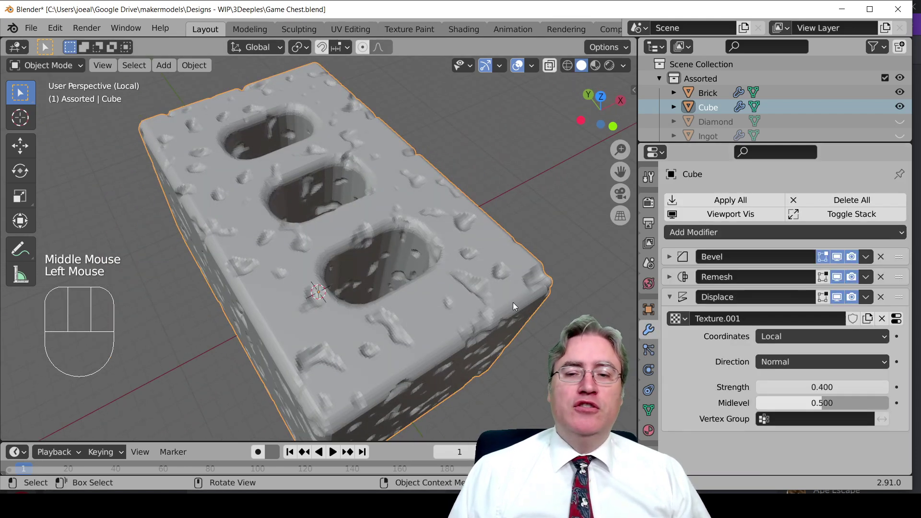
left_click(473, 304)
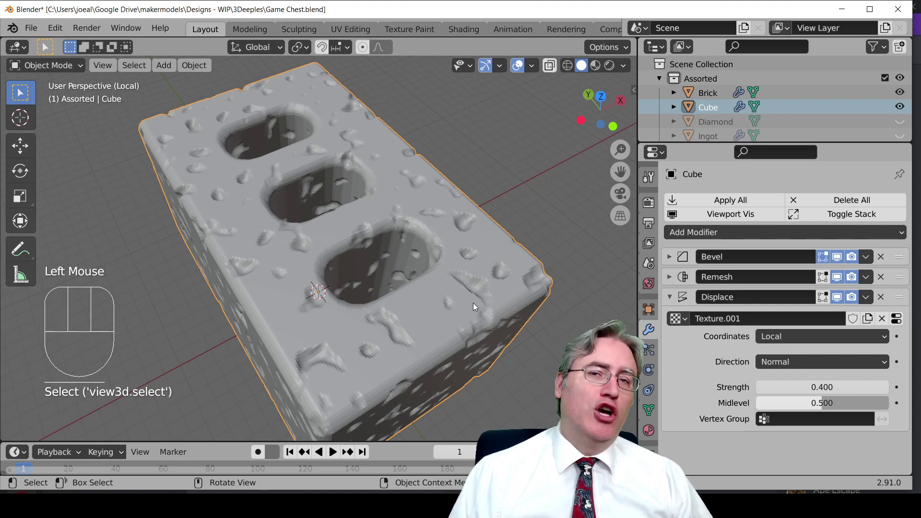
left_click(678, 233)
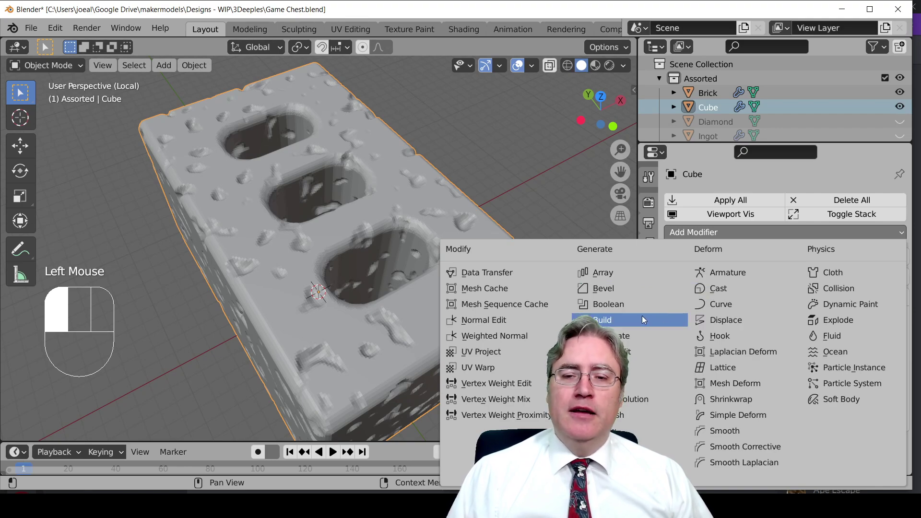
left_click(631, 342)
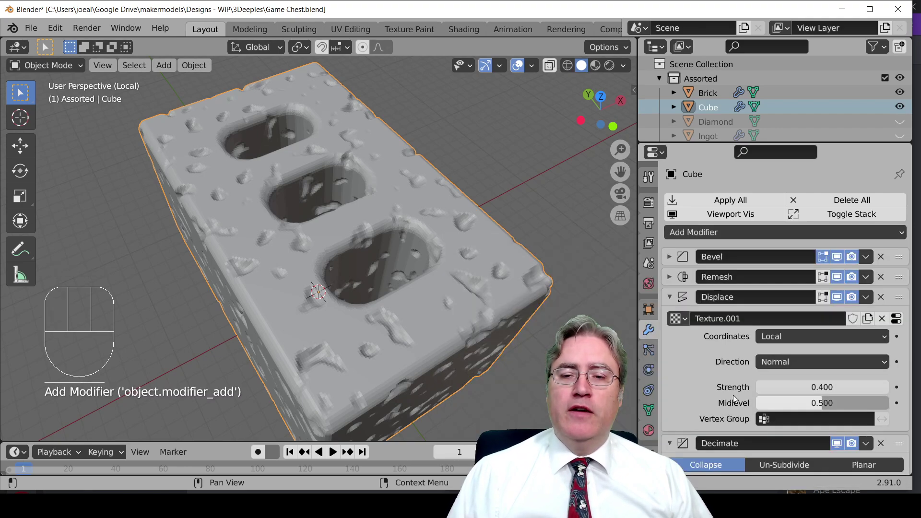
left_click(681, 306)
double_click(792, 355)
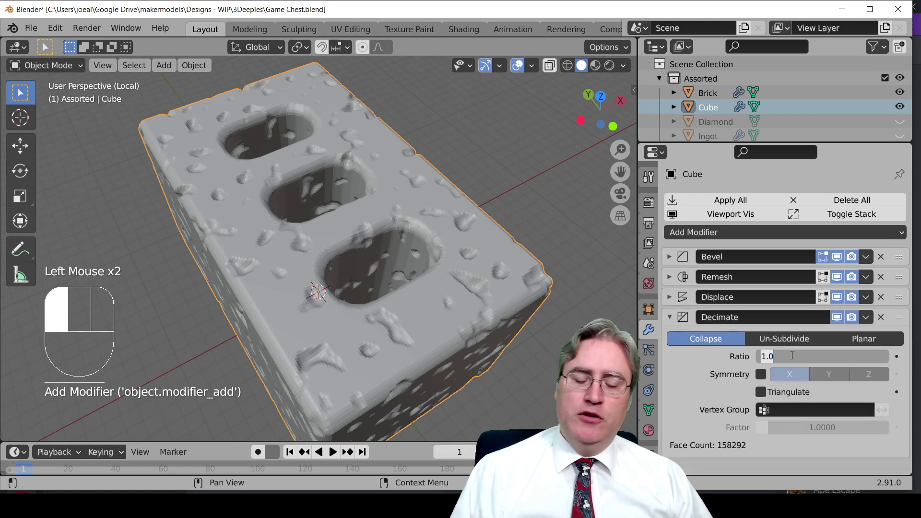
type(".2")
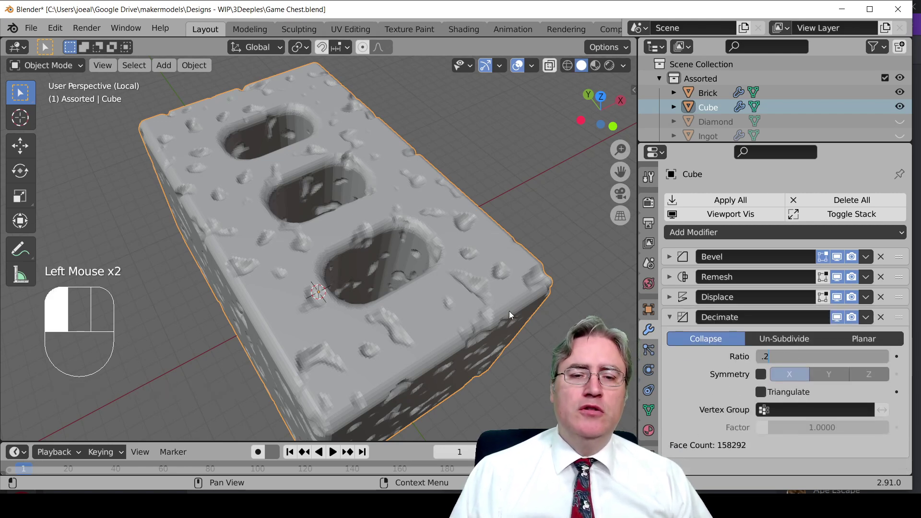
key("Return")
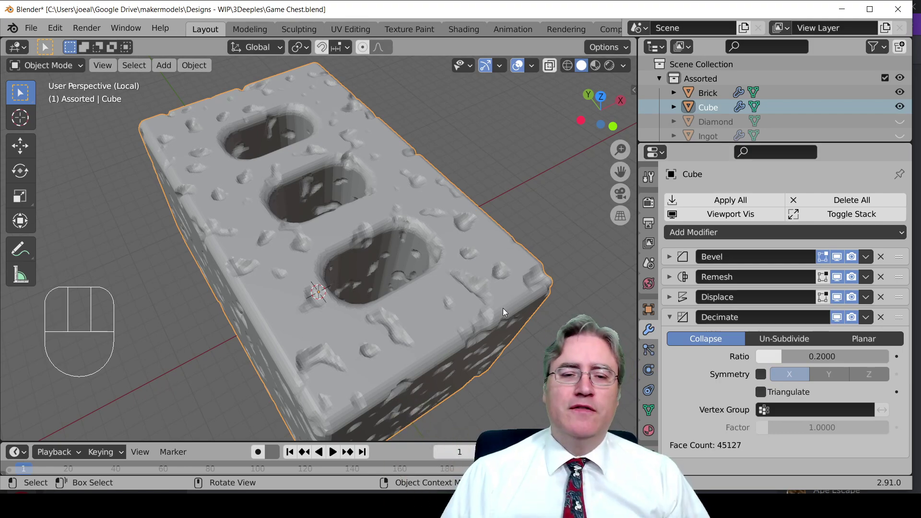
Switch the viewport to wireframe and orbit around the decimated brick's mesh.
key("z")
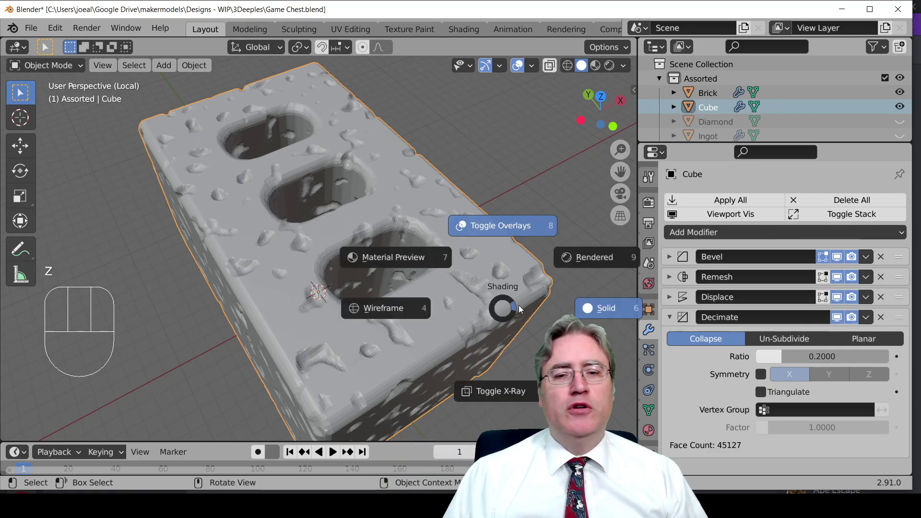
left_click(422, 316)
scroll(377, 328, "up", 2)
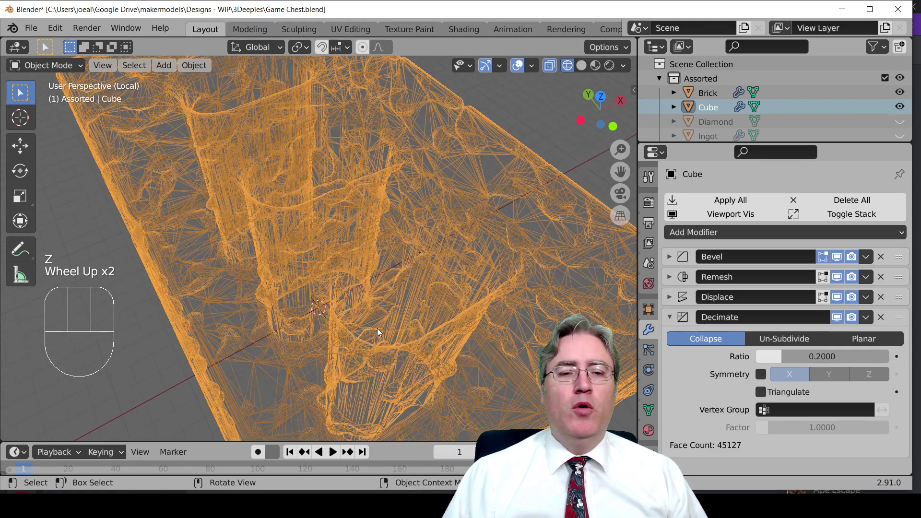
scroll(377, 328, "up", 1)
mouse_move(378, 328)
middle_mouse_down()
mouse_move(338, 346)
mouse_move(385, 317)
middle_mouse_up()
key("z")
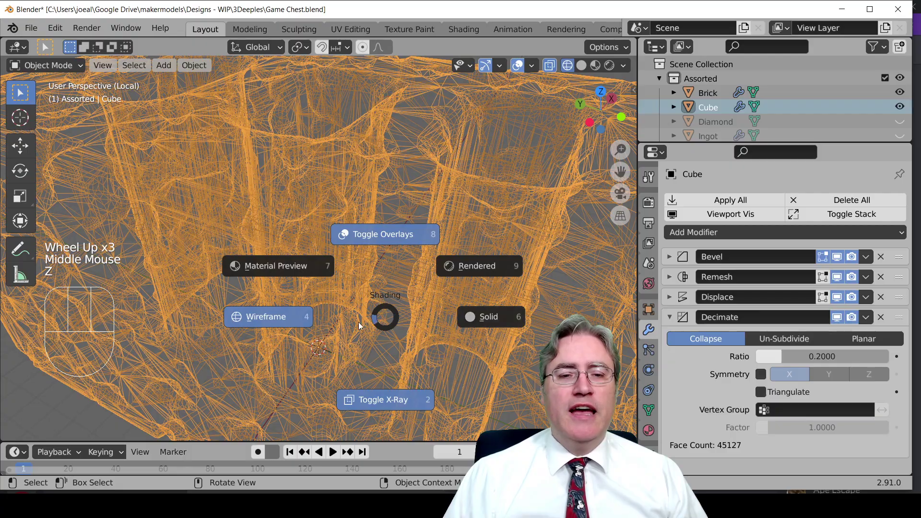
mouse_move(347, 252)
middle_mouse_down()
mouse_move(382, 259)
mouse_move(333, 284)
mouse_move(373, 302)
mouse_move(410, 280)
mouse_move(385, 284)
middle_mouse_up()
Deselect everything and return the viewport to solid shading to view the brick.
key("alt+a")
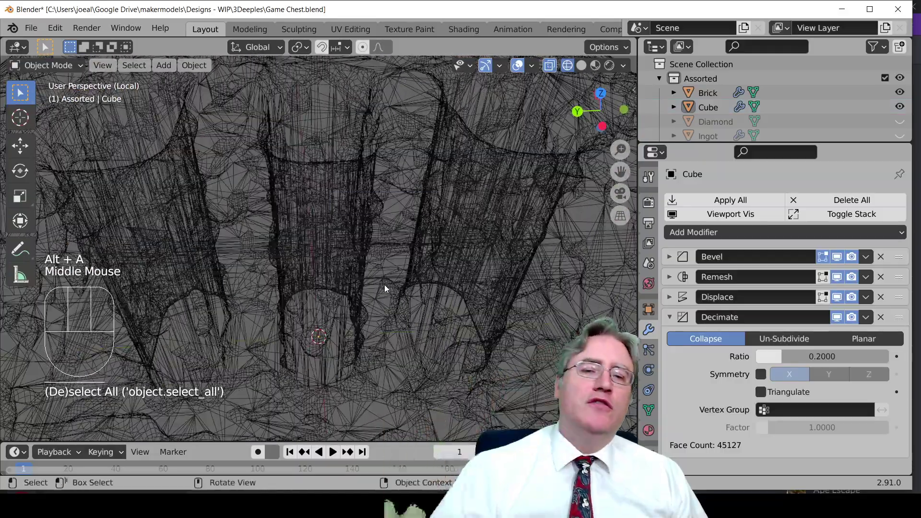
key("z")
mouse_move(552, 241)
middle_mouse_down()
mouse_move(405, 226)
mouse_move(303, 245)
mouse_move(293, 226)
mouse_move(307, 243)
middle_mouse_up()
scroll(404, 226, "down", 2)
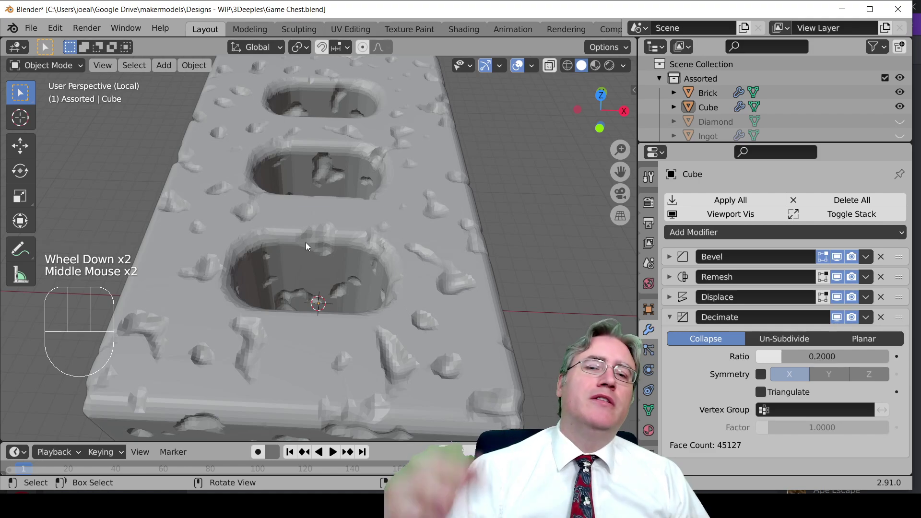
scroll(306, 243, "down", 3)
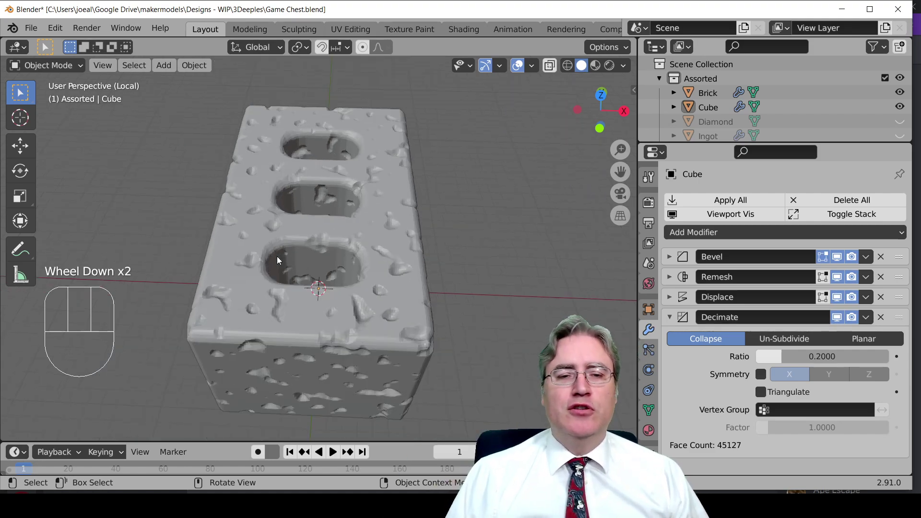
middle_click_drag(277, 256, 357, 210)
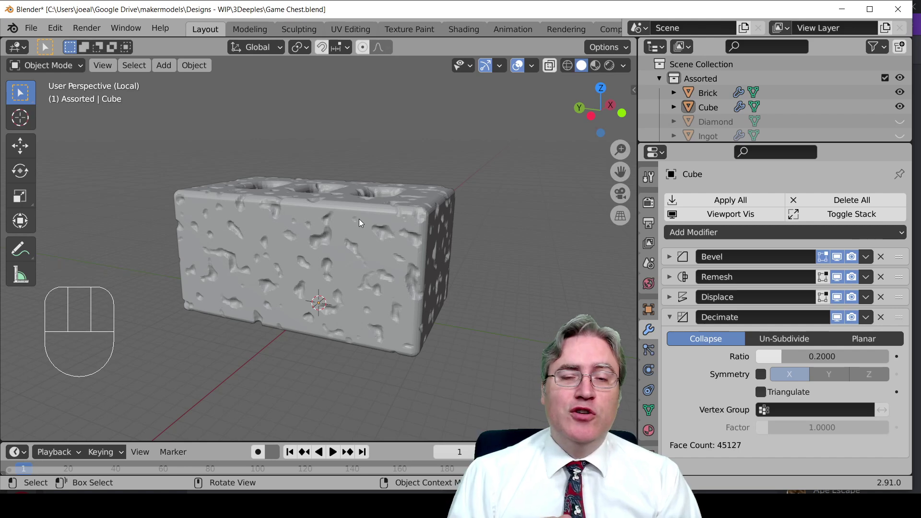
middle_click_drag(359, 218, 337, 251)
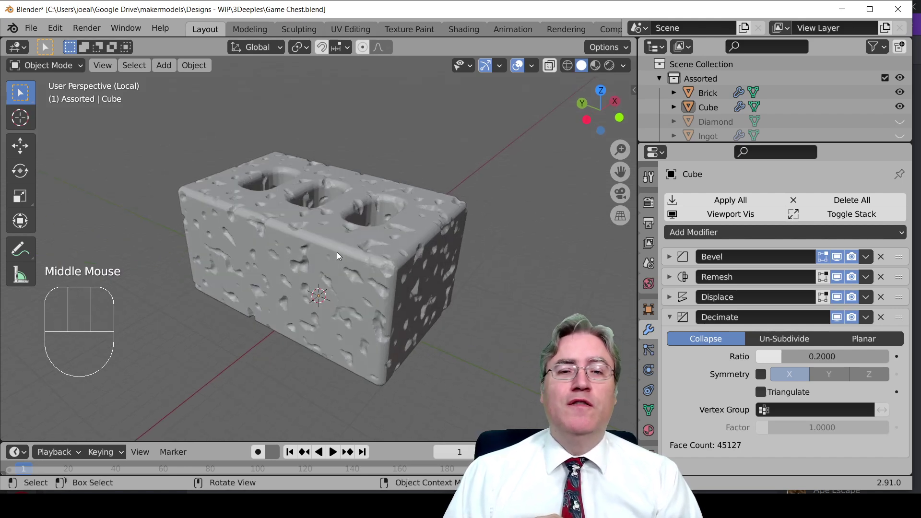